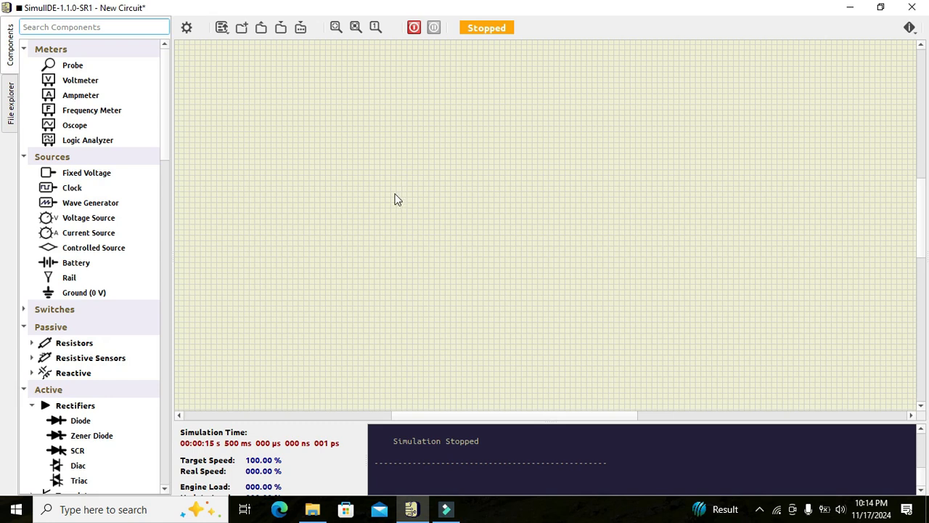
# - Find the SCR in the component library and place it in the middle of the empty circuit
pyautogui.click(109, 26)
pyautogui.write('scr')
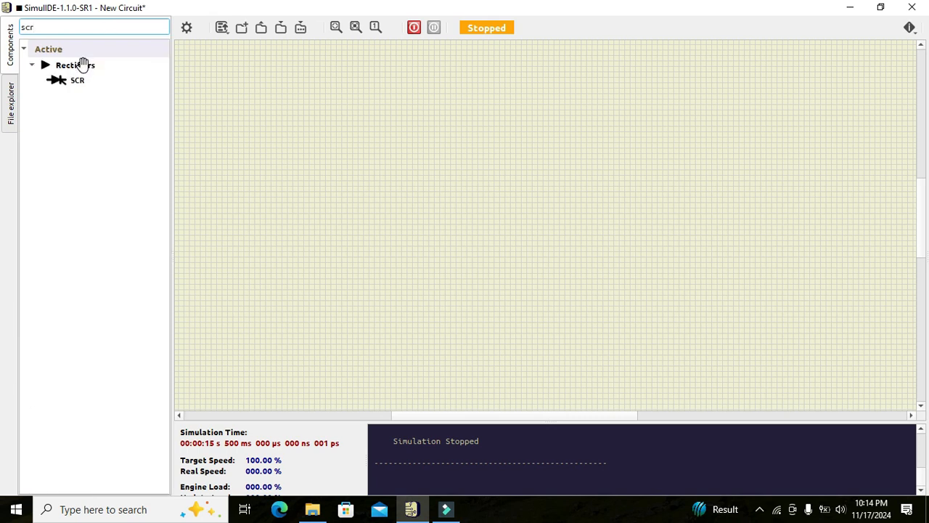
pyautogui.click(72, 82)
pyautogui.moveTo(72, 82); pyautogui.dragTo(501, 223)
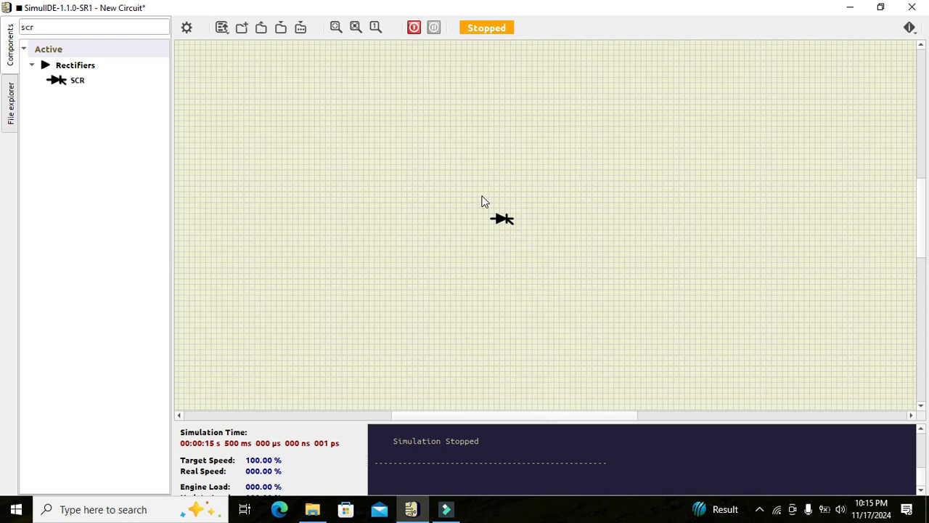
pyautogui.moveTo(498, 217)
pyautogui.mouseDown()
pyautogui.moveTo(484, 220)
pyautogui.moveTo(498, 224)
pyautogui.mouseUp()
pyautogui.click(508, 242)
pyautogui.moveTo(498, 220); pyautogui.dragTo(497, 216)
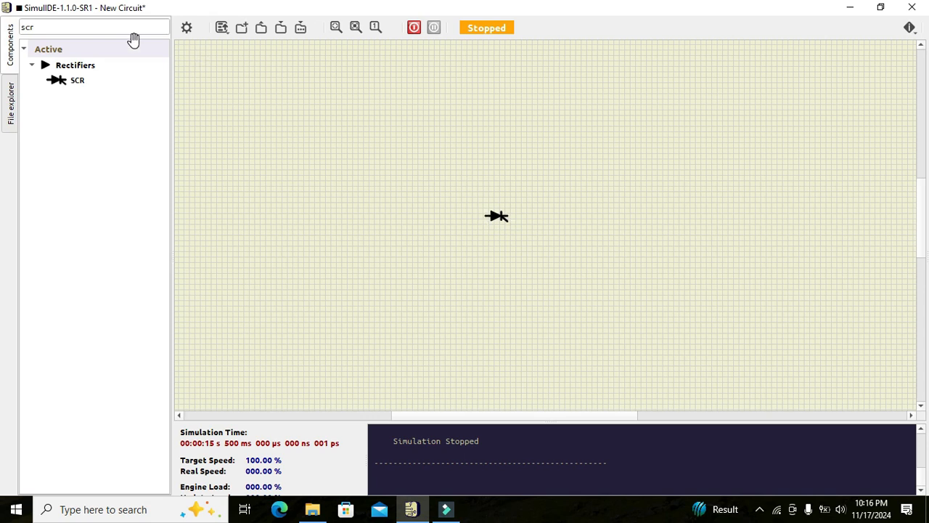
# - Add a fixed voltage source beside the SCR's anode, level with it, and wire the source's output to the anode
pyautogui.doubleClick(109, 24)
pyautogui.press('BackSpace')
pyautogui.write('fixed')
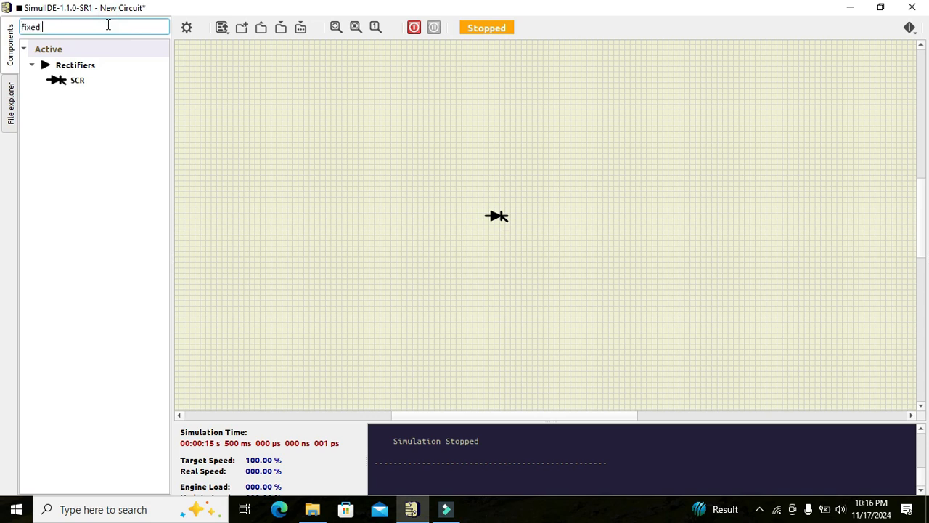
pyautogui.press('Return')
pyautogui.moveTo(85, 65); pyautogui.dragTo(358, 215)
pyautogui.click(509, 240)
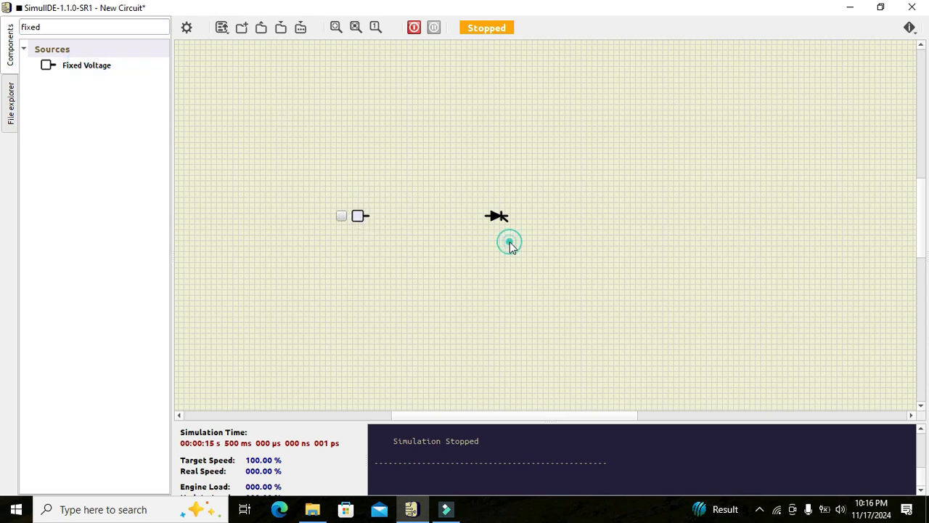
pyautogui.click(485, 216)
pyautogui.click(366, 216)
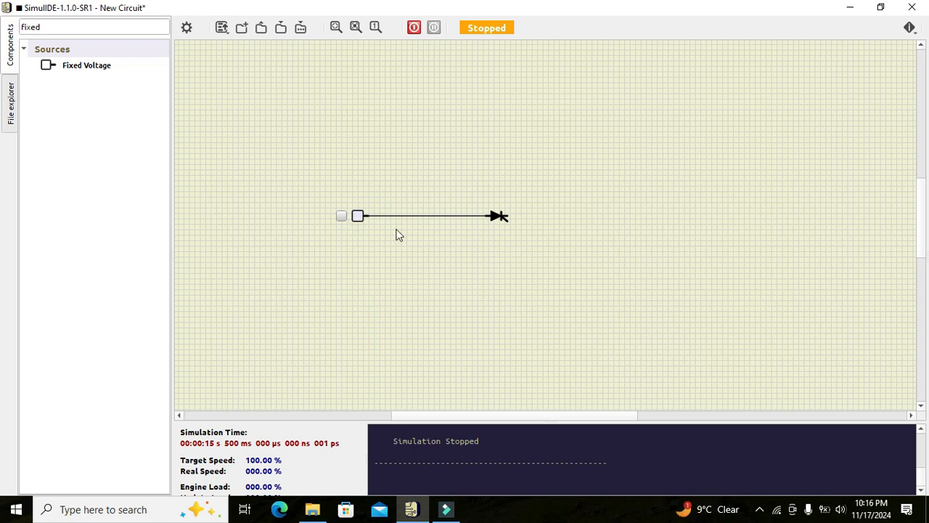
# - Add a Ground (0 V) symbol below and beyond the SCR's cathode side
pyautogui.click(79, 22)
pyautogui.press('BackSpace')
pyautogui.press('BackSpace')
pyautogui.press('BackSpace')
pyautogui.press('BackSpace')
pyautogui.press('BackSpace')
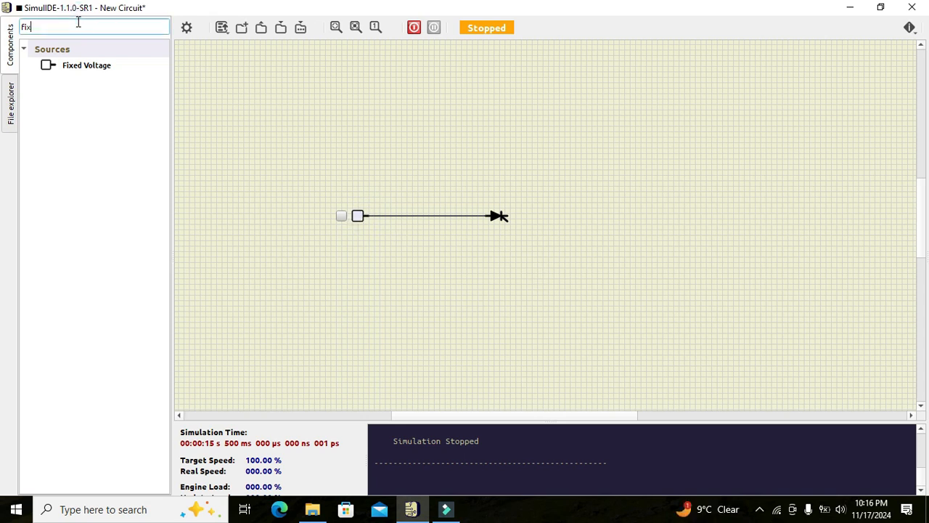
pyautogui.write('ground')
pyautogui.click(77, 66)
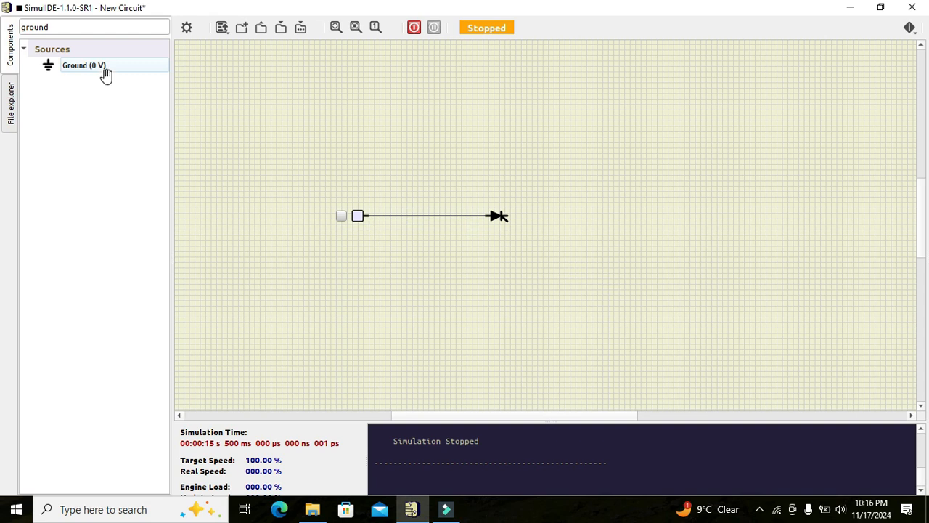
pyautogui.moveTo(87, 67); pyautogui.dragTo(594, 280)
pyautogui.click(655, 281)
# - Move the SCR slightly closer to the fixed voltage source, leaving its cathode unconnected to ground
pyautogui.click(594, 267)
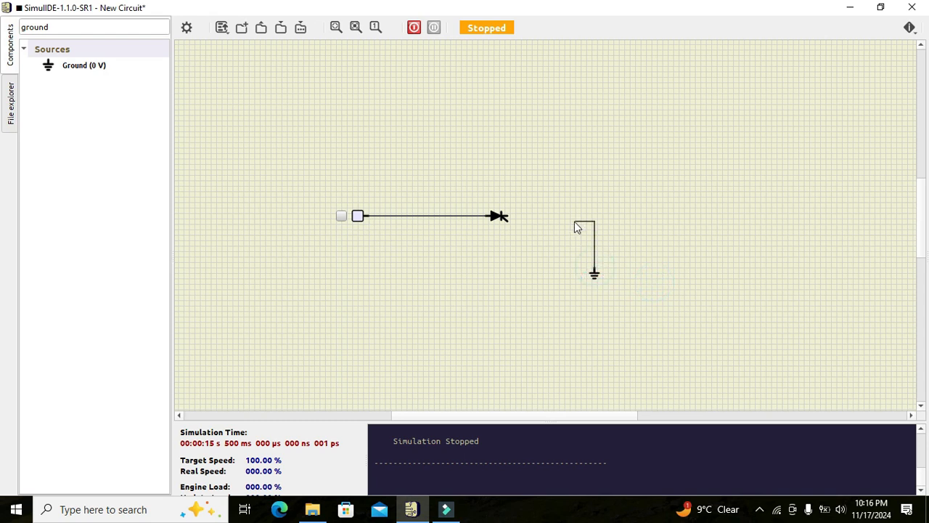
pyautogui.click(508, 215)
pyautogui.moveTo(494, 215); pyautogui.dragTo(480, 215)
pyautogui.click(514, 196)
pyautogui.click(513, 215)
pyautogui.rightClick(514, 215)
pyautogui.click(528, 219)
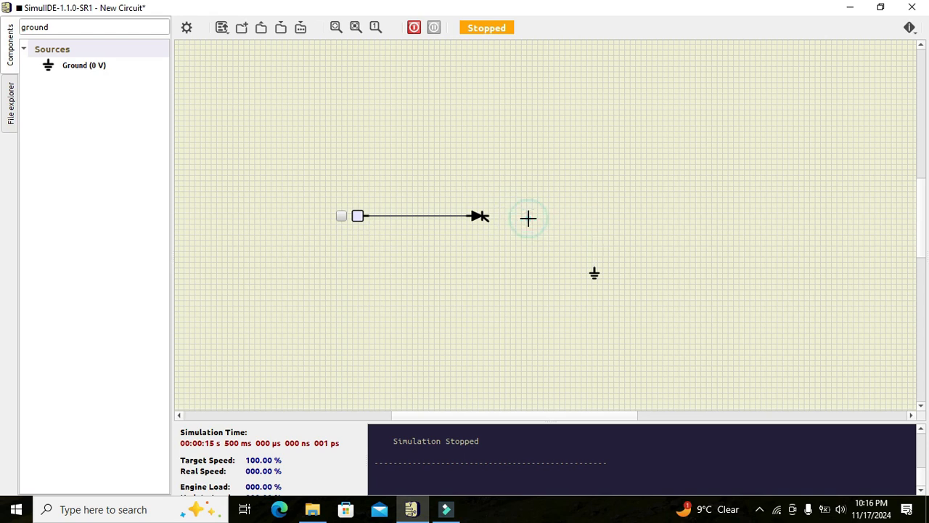
# - Clear the component search and place an Ampmeter on the SCR's cathode side
pyautogui.click(119, 31)
pyautogui.press('BackSpace')
pyautogui.press('BackSpace')
pyautogui.press('BackSpace')
pyautogui.press('BackSpace')
pyautogui.press('BackSpace')
pyautogui.press('BackSpace')
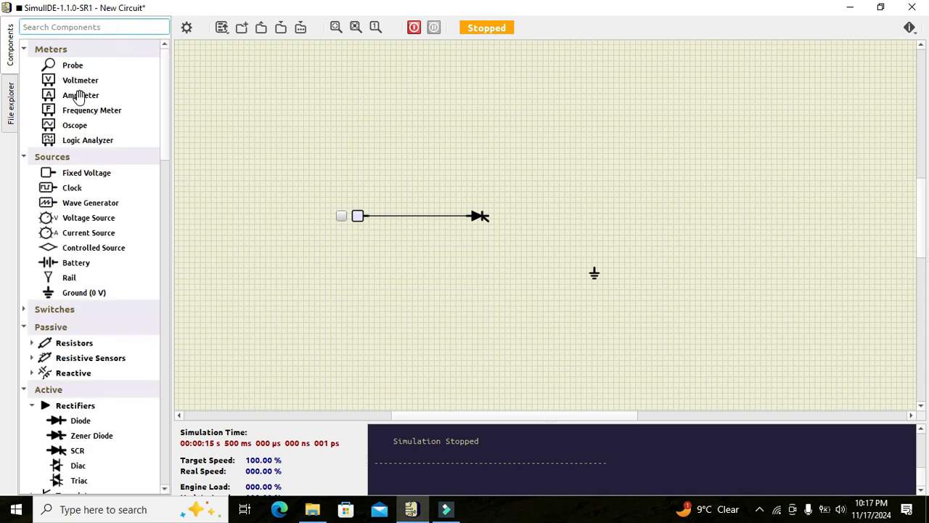
pyautogui.moveTo(78, 95); pyautogui.dragTo(555, 223)
# - Position the ampmeter above the ground symbol and wire it in series between the SCR's cathode and ground
pyautogui.moveTo(596, 273); pyautogui.dragTo(595, 291)
pyautogui.moveTo(560, 213)
pyautogui.mouseDown()
pyautogui.moveTo(599, 216)
pyautogui.moveTo(594, 289)
pyautogui.mouseUp()
pyautogui.moveTo(586, 229); pyautogui.dragTo(524, 227)
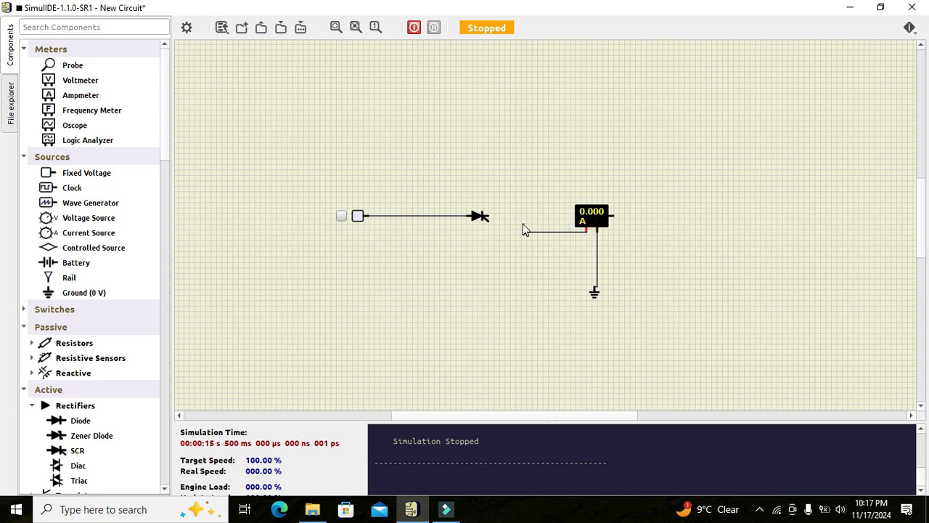
pyautogui.click(487, 215)
# - Run the simulation and toggle the fixed voltage source on and off to check the ampmeter's current without a gate signal
pyautogui.click(414, 29)
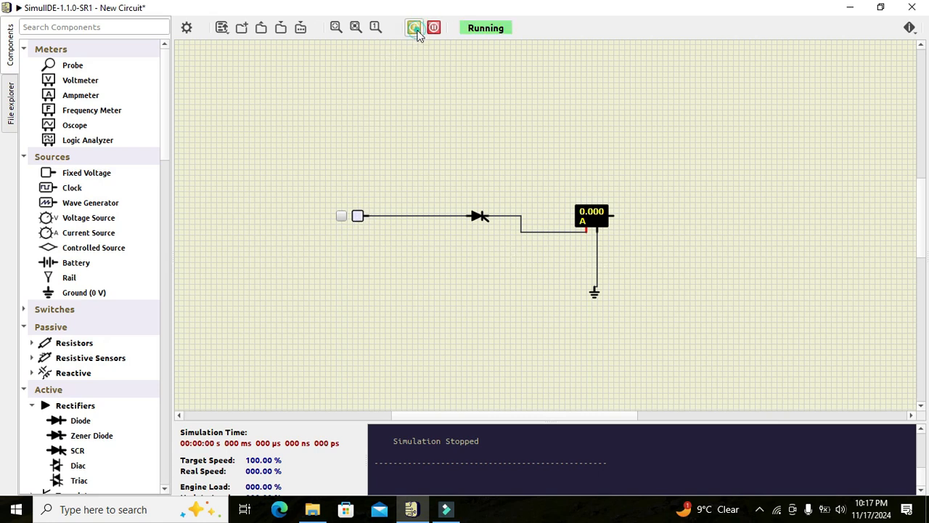
pyautogui.click(342, 216)
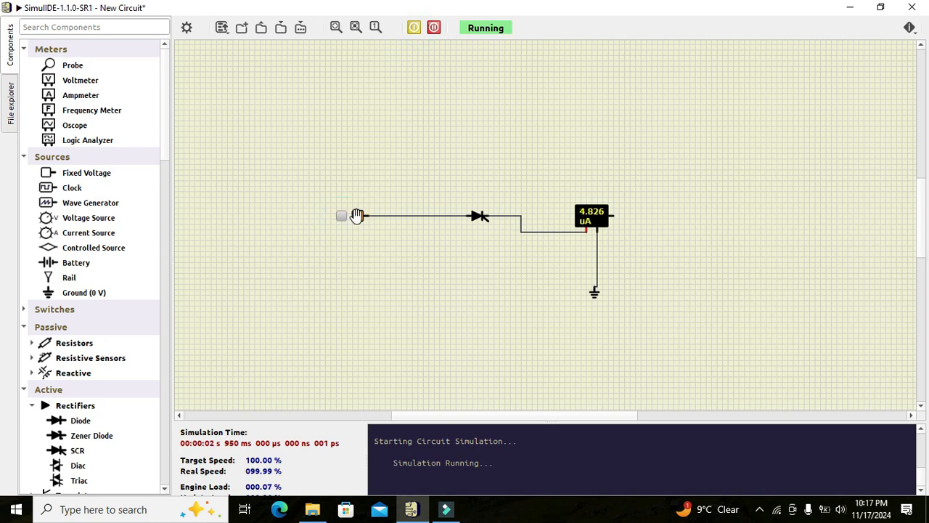
pyautogui.doubleClick(343, 220)
pyautogui.click(558, 187)
pyautogui.click(470, 250)
pyautogui.click(340, 217)
# - Place a second fixed voltage source and a second ampmeter below the SCR for the gate circuit
pyautogui.click(80, 172)
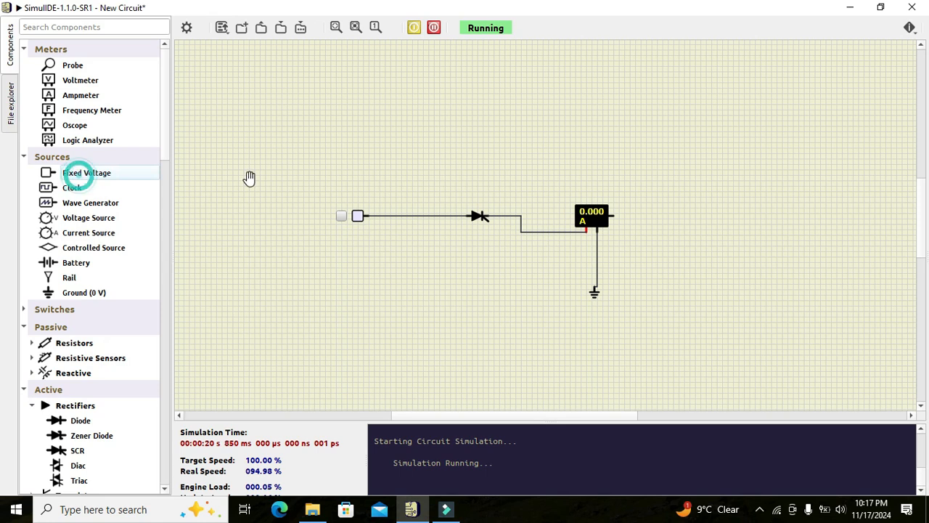
pyautogui.moveTo(104, 172); pyautogui.dragTo(359, 276)
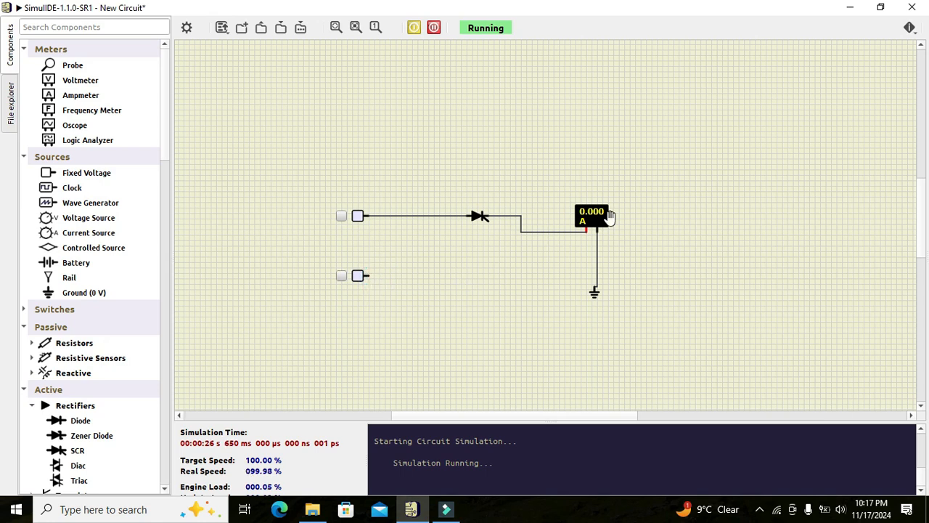
pyautogui.moveTo(79, 95); pyautogui.dragTo(405, 271)
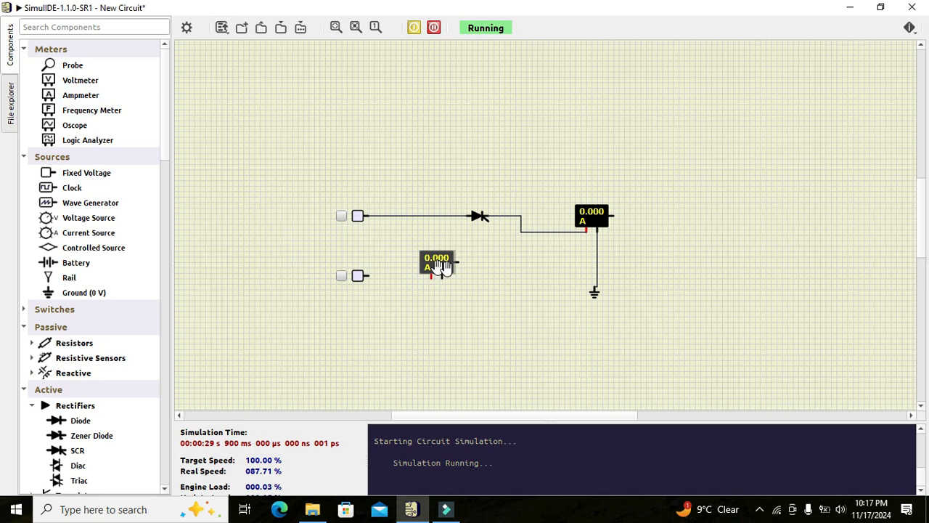
pyautogui.click(487, 308)
pyautogui.moveTo(356, 273); pyautogui.dragTo(355, 301)
pyautogui.click(414, 319)
# - Wire the second voltage source to the second ampmeter's input and the ampmeter's other terminal to the SCR's gate
pyautogui.click(432, 277)
pyautogui.click(368, 300)
pyautogui.click(368, 300)
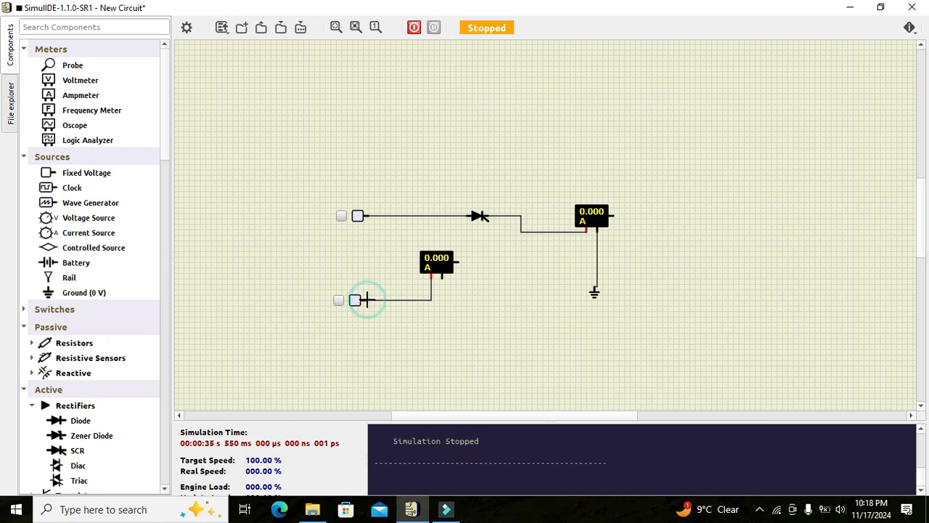
pyautogui.click(443, 278)
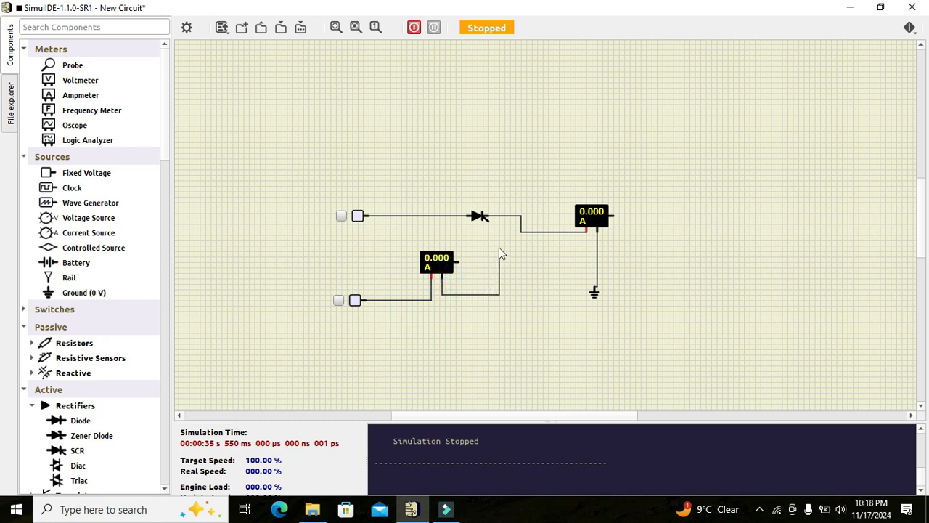
pyautogui.click(488, 220)
# - Examine the SCR's gate resistance, trigger current and holding current in its properties
pyautogui.doubleClick(476, 216)
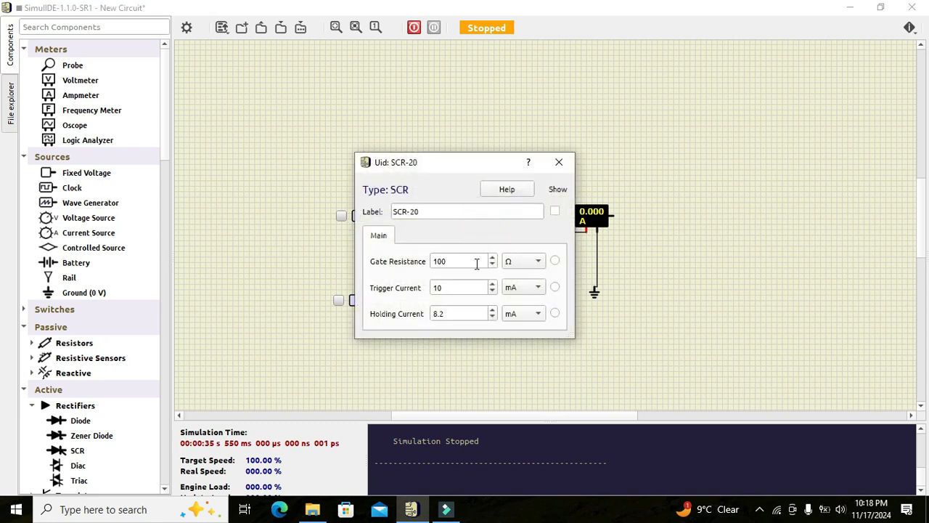
pyautogui.doubleClick(446, 288)
pyautogui.click(517, 290)
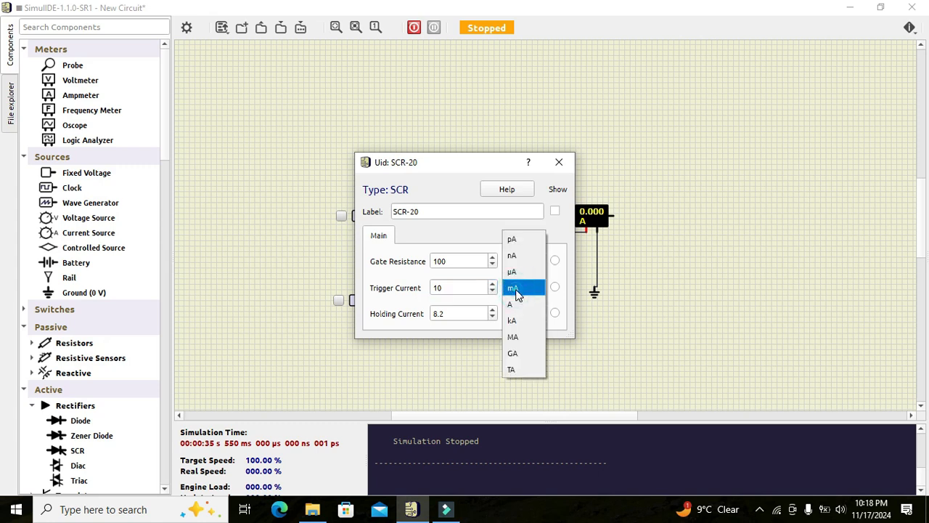
pyautogui.click(517, 289)
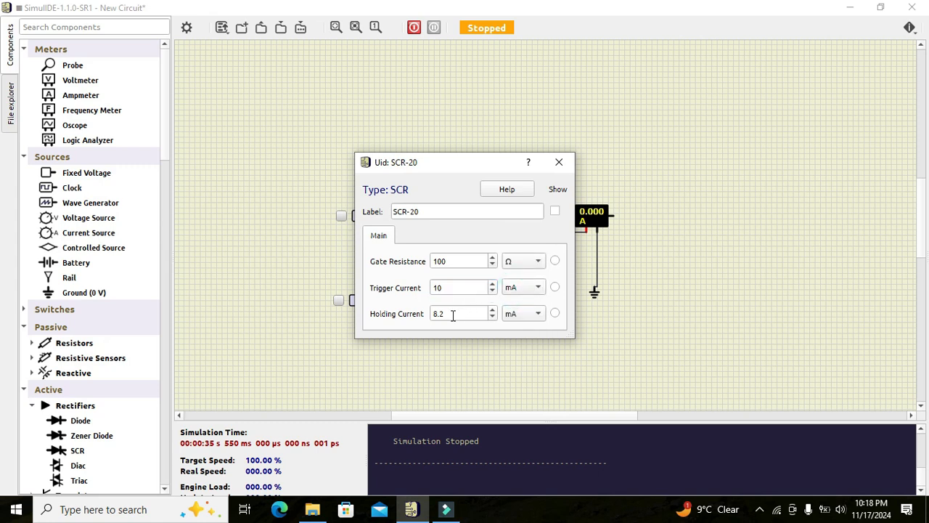
pyautogui.click(453, 313)
pyautogui.click(456, 312)
pyautogui.click(443, 288)
pyautogui.doubleClick(442, 287)
pyautogui.click(559, 161)
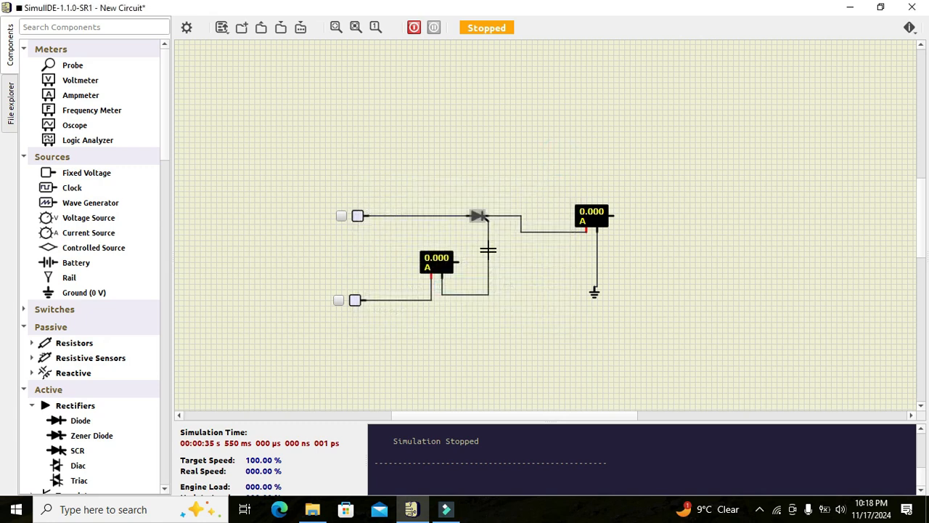
pyautogui.click(501, 247)
# - Simulate the circuit with the anode source switched on first and the gate source second, stopping the run at the end
pyautogui.click(414, 27)
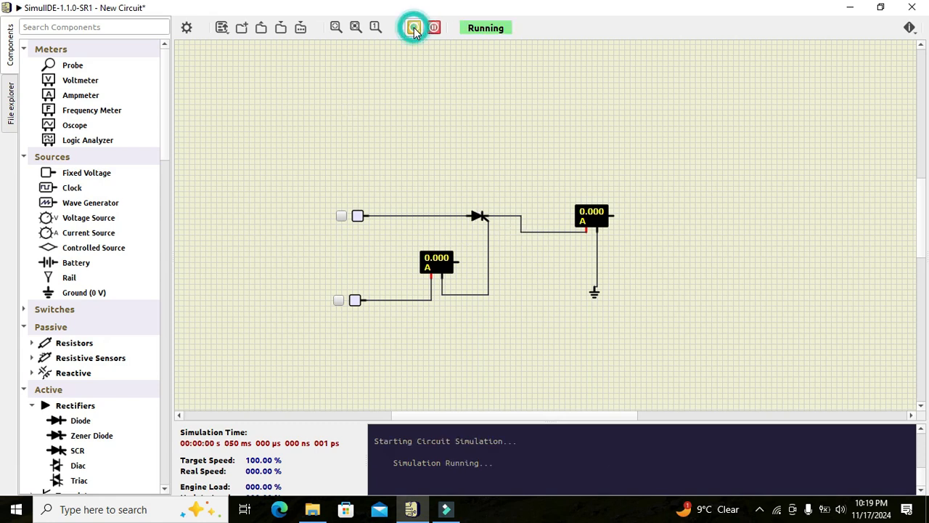
pyautogui.click(342, 218)
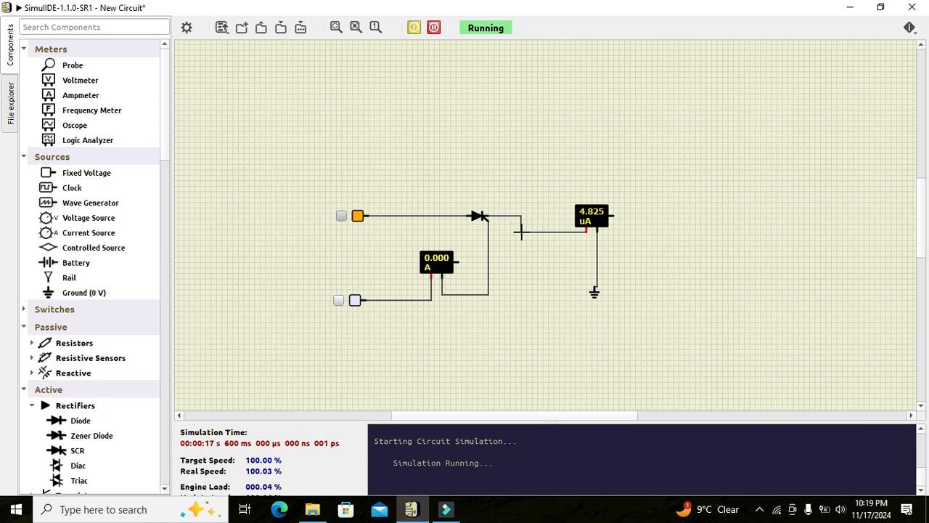
pyautogui.click(338, 302)
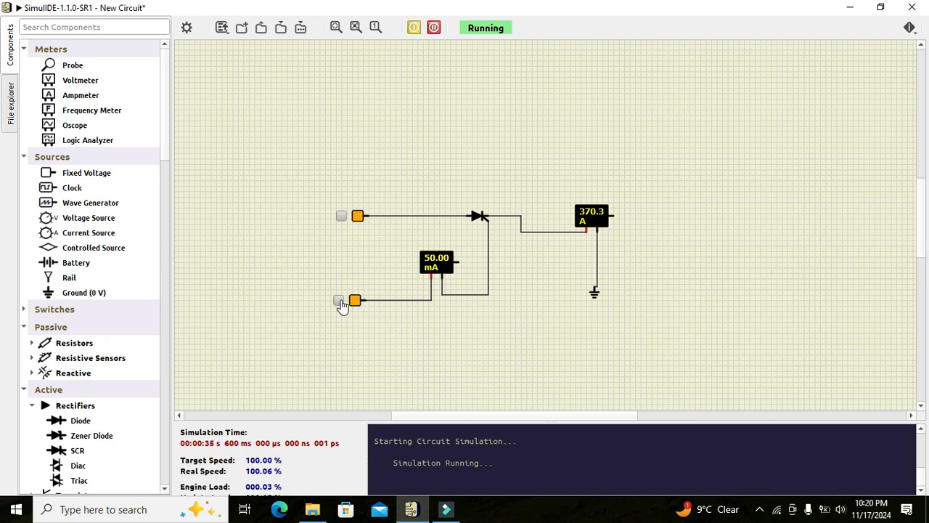
pyautogui.click(417, 27)
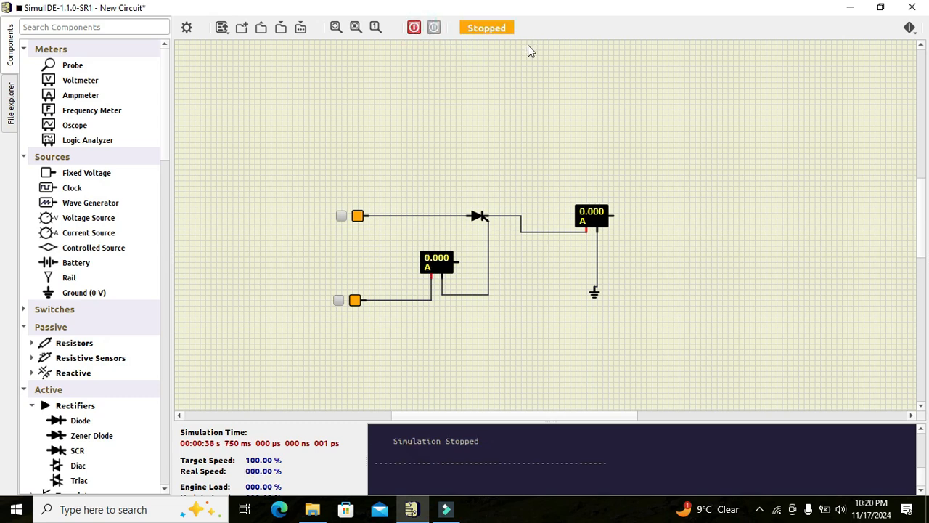
# - Check the gate's fixed voltage source properties and delete that source from the circuit
pyautogui.click(338, 302)
pyautogui.doubleClick(352, 301)
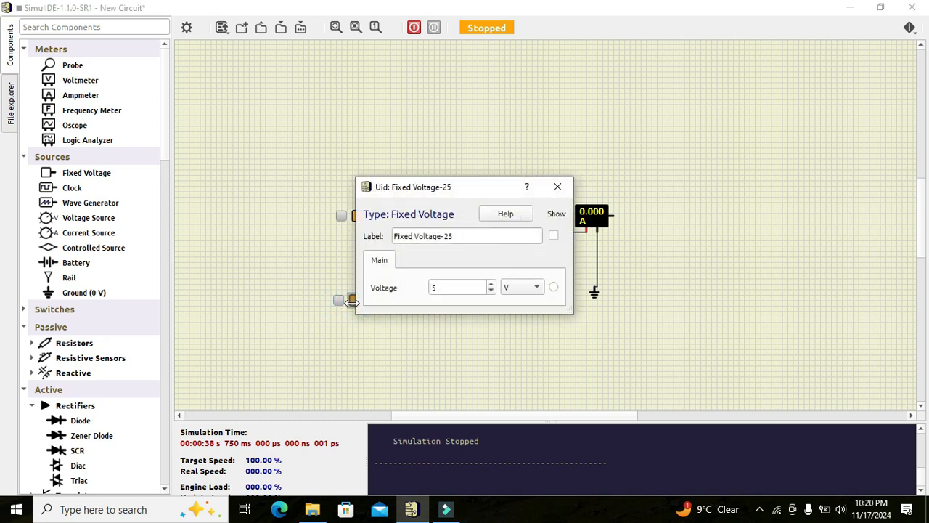
pyautogui.click(557, 187)
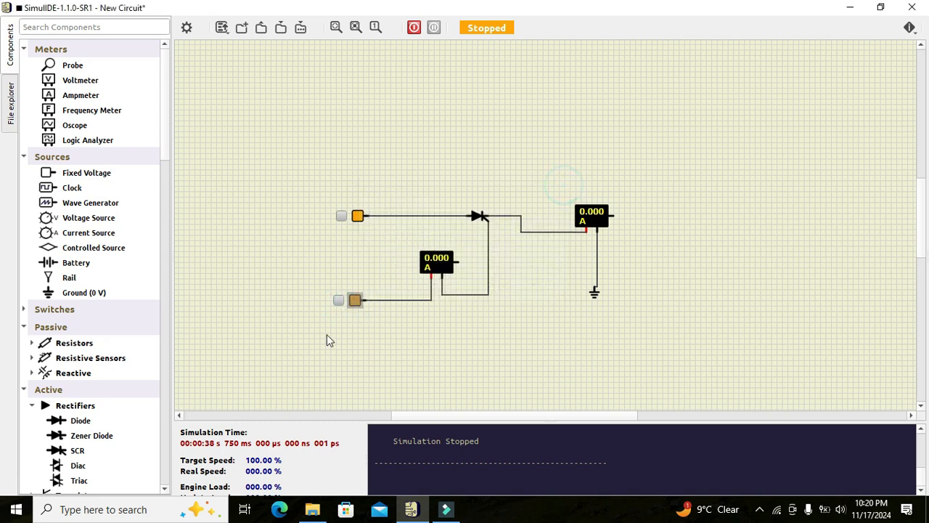
pyautogui.moveTo(318, 300); pyautogui.dragTo(370, 324)
pyautogui.press('Delete')
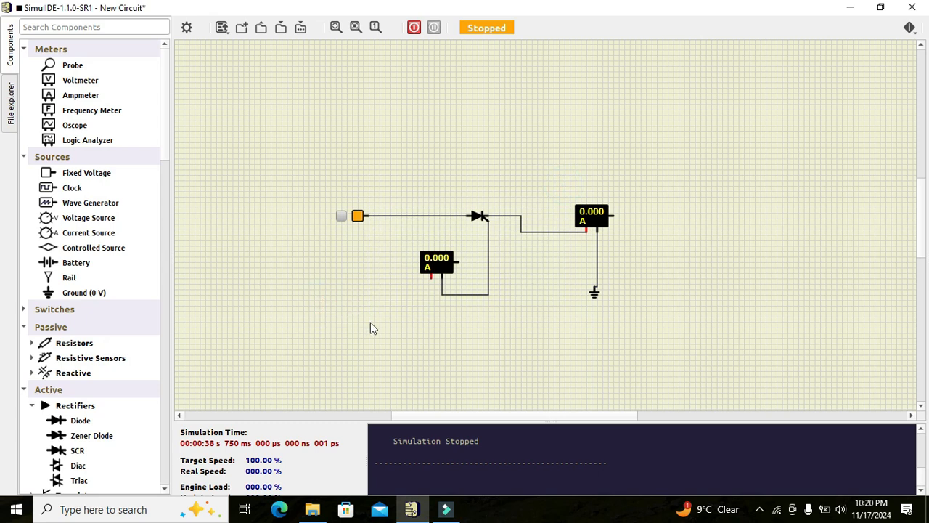
# - Try a current source as the gate supply for the second ampmeter and remove it from the circuit
pyautogui.click(87, 217)
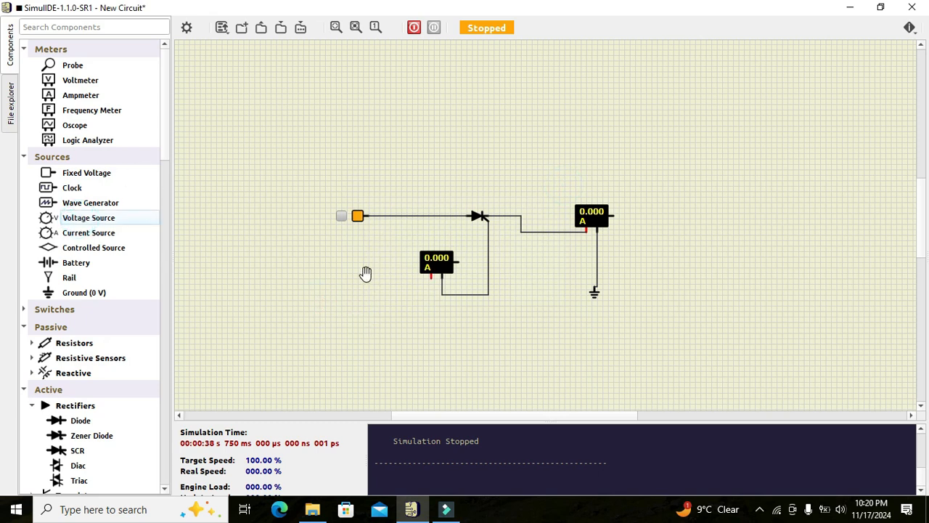
pyautogui.click(93, 225)
pyautogui.moveTo(93, 227); pyautogui.dragTo(320, 314)
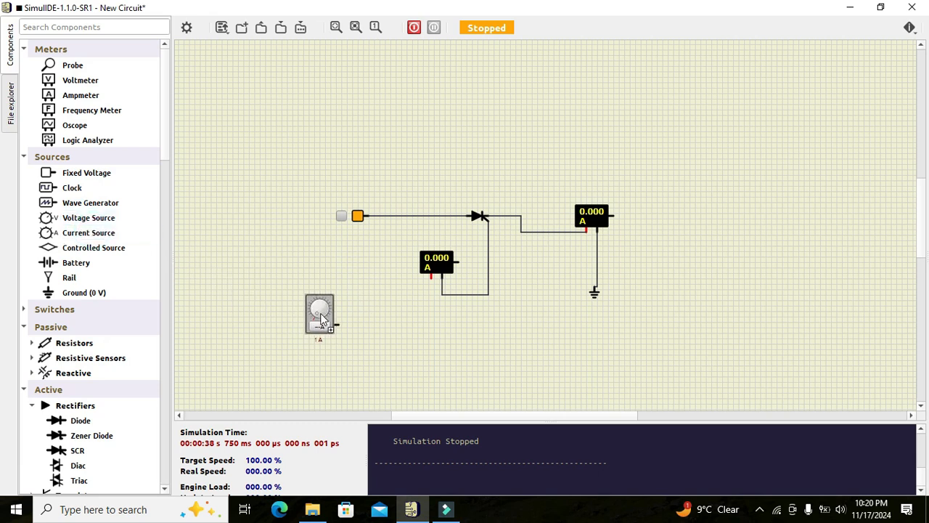
pyautogui.click(337, 325)
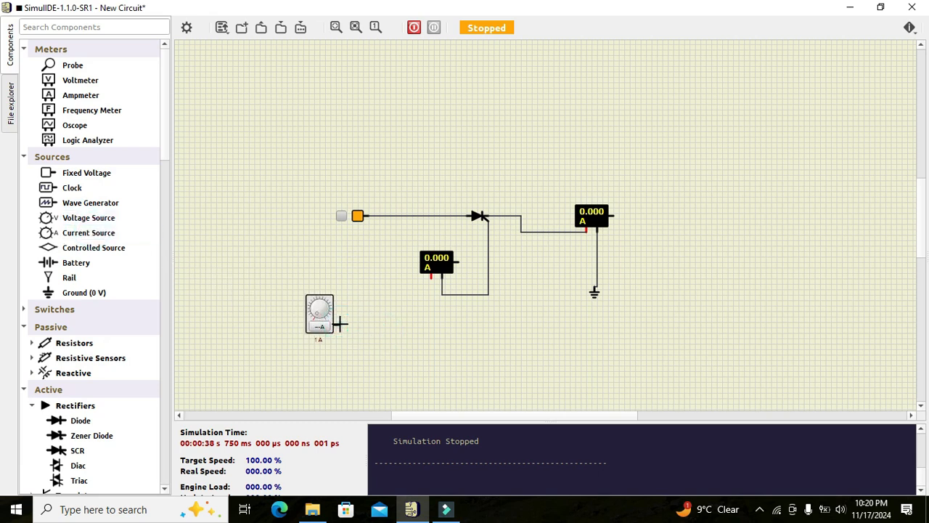
pyautogui.click(432, 277)
pyautogui.click(332, 313)
pyautogui.moveTo(270, 259); pyautogui.dragTo(354, 402)
pyautogui.press('Delete')
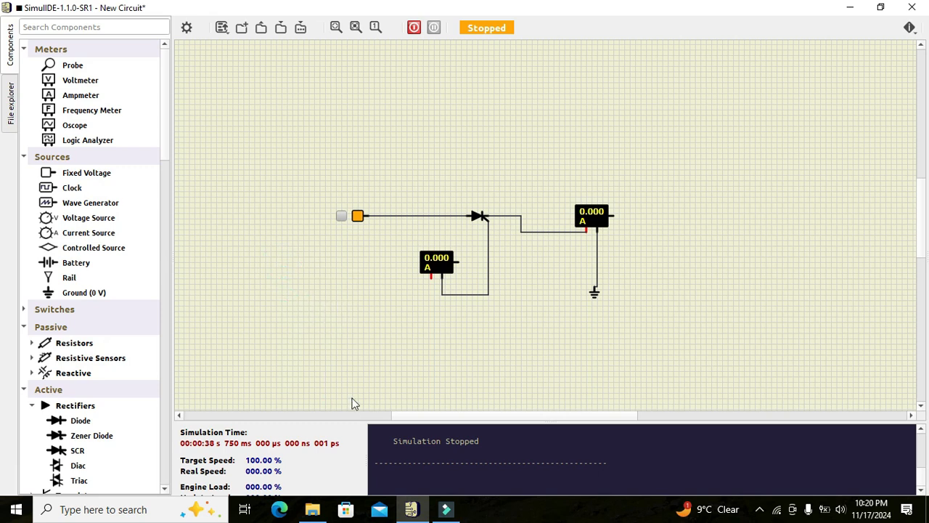
# - Place an adjustable Voltage Source below the anode source and wire its output to the gate ampmeter's input
pyautogui.click(77, 213)
pyautogui.moveTo(77, 212); pyautogui.dragTo(351, 304)
pyautogui.click(331, 305)
pyautogui.click(431, 279)
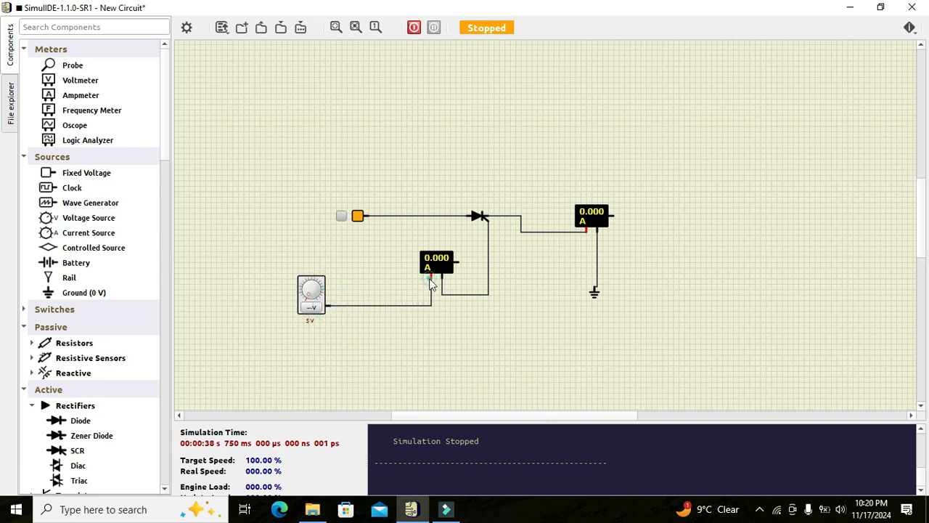
# - Run the simulation, raise the gate voltage source gradually to 1.00 V, and switch the anode source off
pyautogui.click(415, 27)
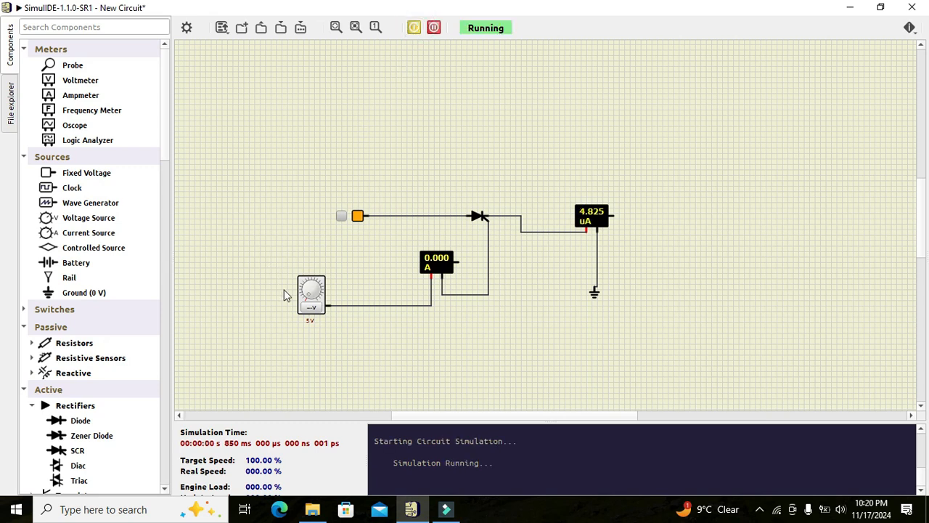
pyautogui.click(311, 308)
pyautogui.moveTo(308, 297); pyautogui.dragTo(314, 296)
pyautogui.click(308, 299)
pyautogui.moveTo(307, 299); pyautogui.dragTo(306, 294)
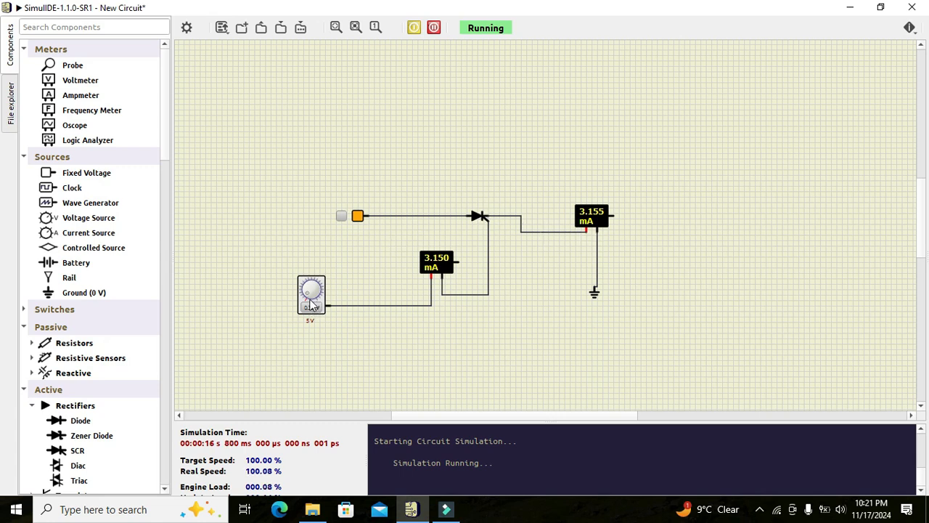
pyautogui.moveTo(307, 295); pyautogui.dragTo(304, 298)
pyautogui.click(308, 291)
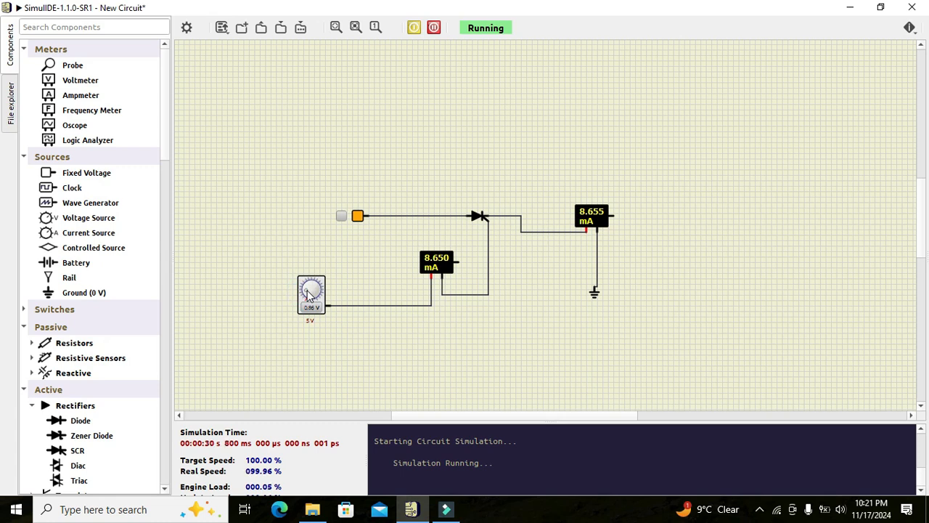
pyautogui.scroll(2, 308, 292)
pyautogui.scroll(-1, 308, 293)
pyautogui.click(341, 221)
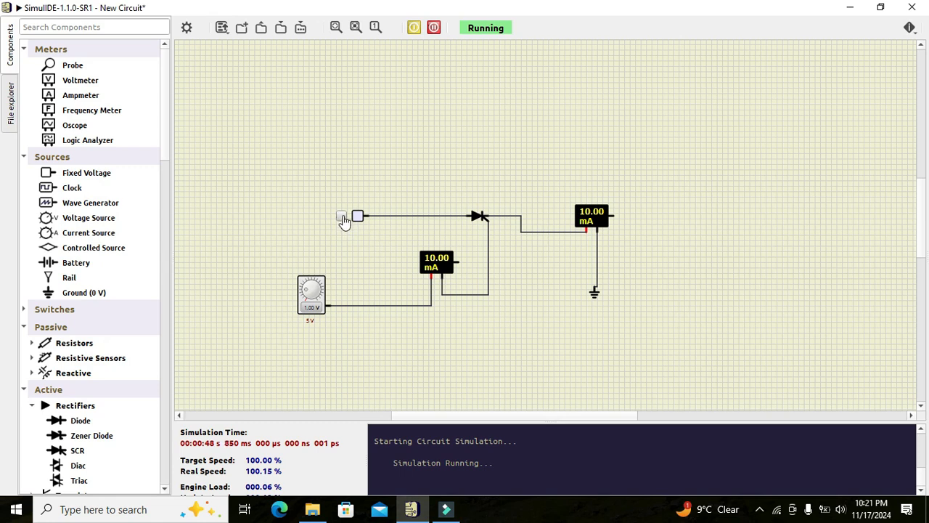
# - Move the output ampmeter and the ground farther from the SCR to open up space, and end the simulation run
pyautogui.moveTo(600, 218); pyautogui.dragTo(654, 218)
pyautogui.moveTo(604, 286); pyautogui.dragTo(651, 315)
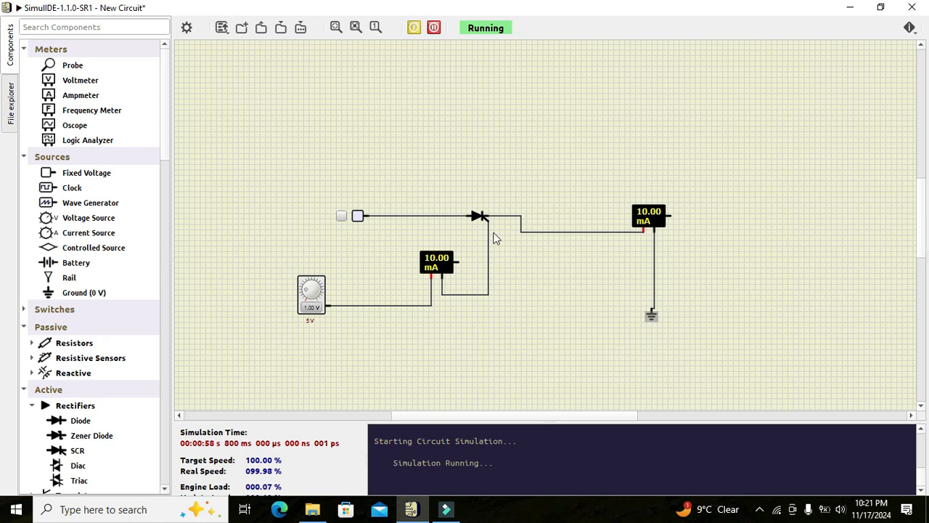
pyautogui.click(433, 27)
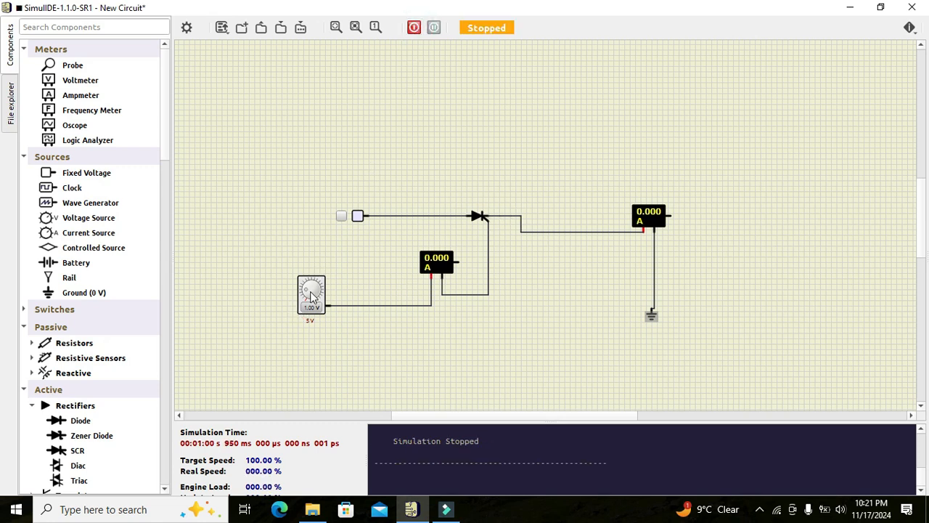
# - Simulate with the anode source on and the gate voltage at about 2.8 V, lower it to 0.51 V, and stop the run
pyautogui.click(341, 216)
pyautogui.click(310, 288)
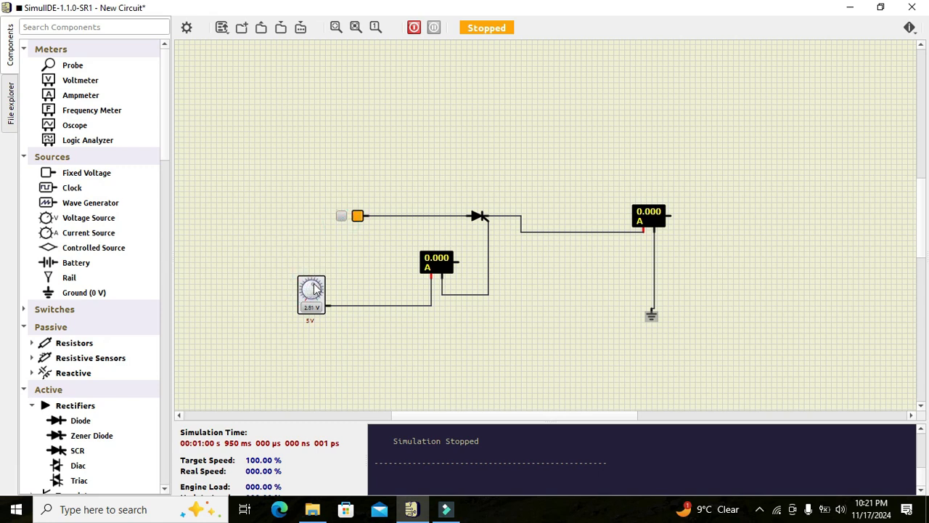
pyautogui.click(414, 27)
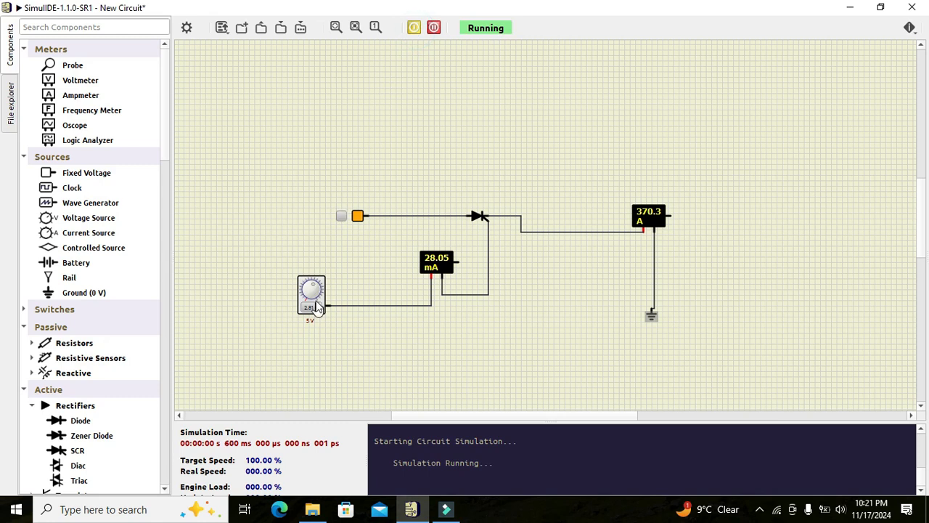
pyautogui.moveTo(313, 288)
pyautogui.mouseDown()
pyautogui.moveTo(309, 305)
pyautogui.moveTo(303, 294)
pyautogui.mouseUp()
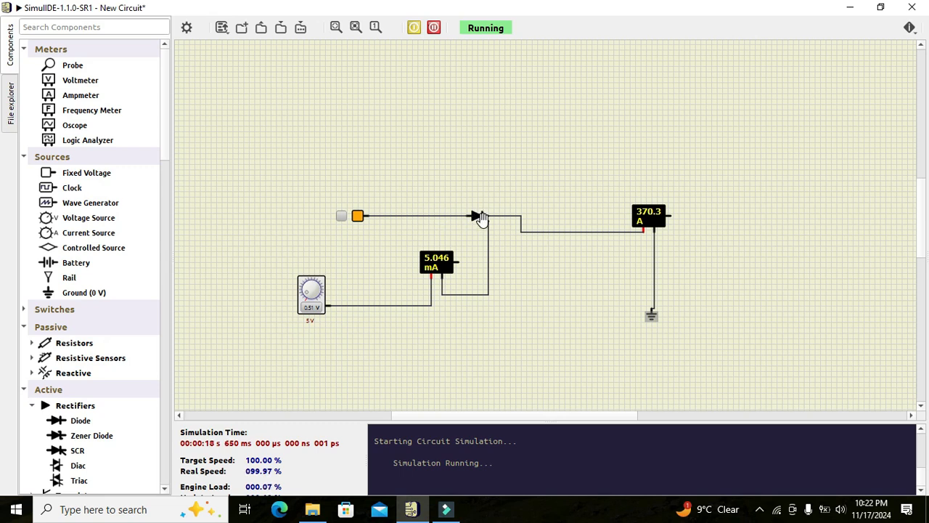
pyautogui.click(434, 27)
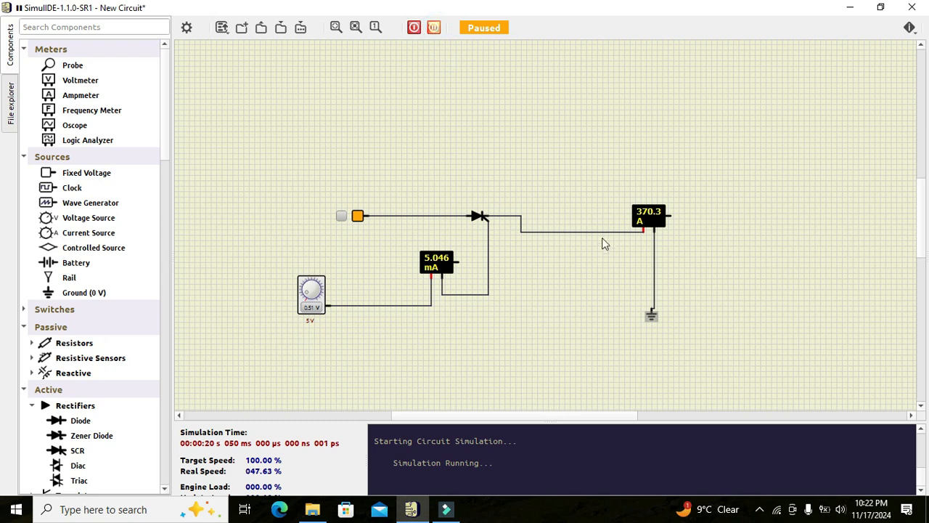
pyautogui.click(414, 28)
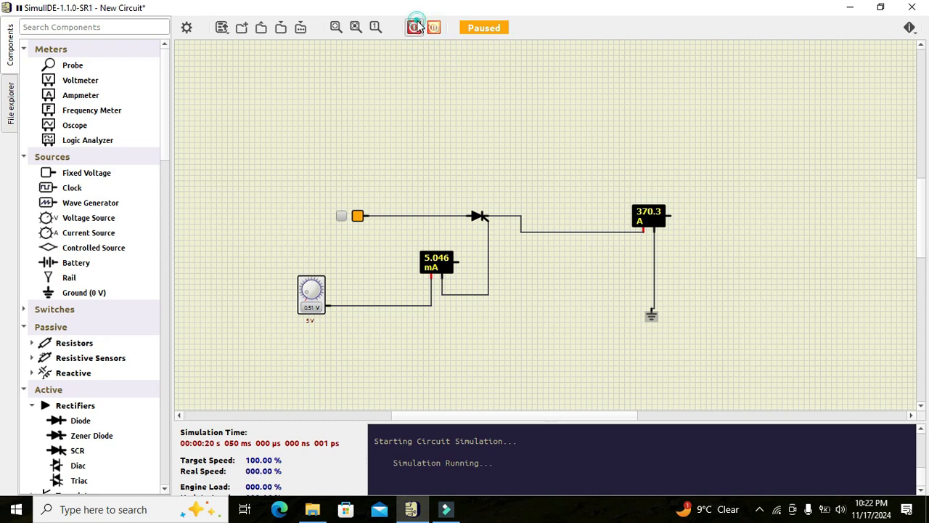
# - Delete the wire between the SCR's cathode and the output ampmeter
pyautogui.click(568, 232)
pyautogui.click(568, 232)
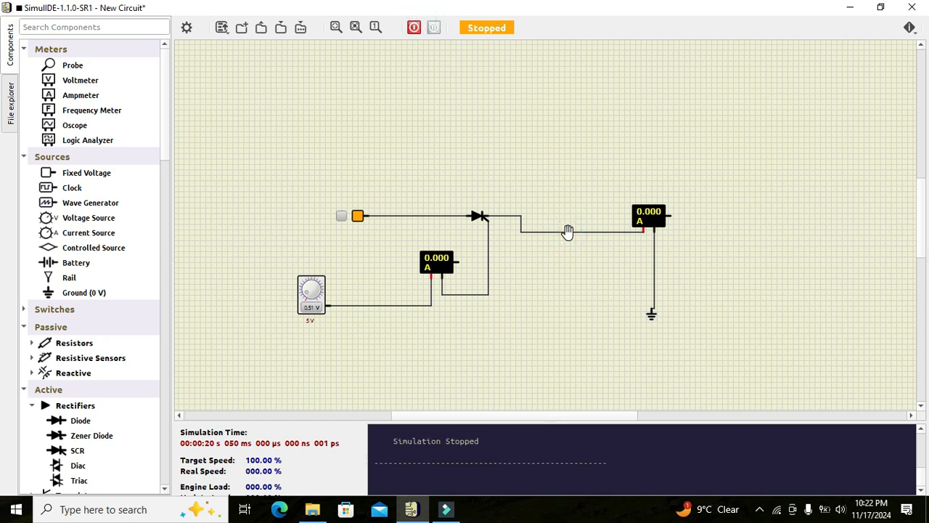
pyautogui.rightClick(568, 232)
pyautogui.click(595, 242)
# - Place a Potentiometer after the SCR, wired to the SCR's cathode and from its wiper to the output ampmeter's input
pyautogui.click(32, 341)
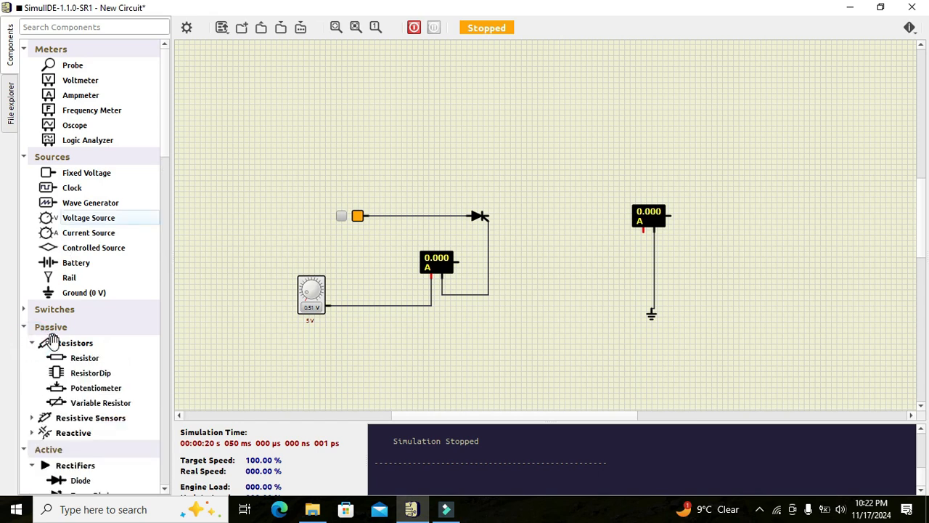
pyautogui.click(80, 388)
pyautogui.moveTo(80, 388); pyautogui.dragTo(489, 217)
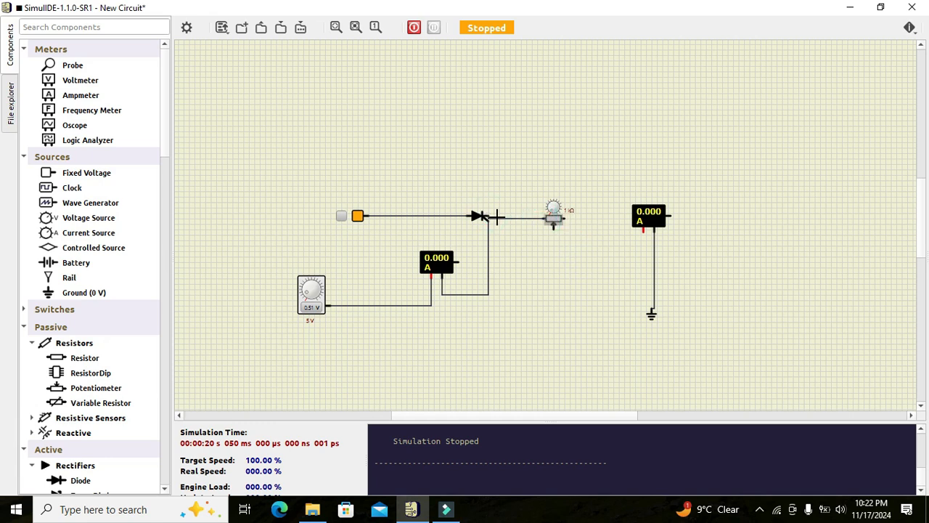
pyautogui.click(558, 222)
pyautogui.moveTo(558, 221); pyautogui.dragTo(563, 223)
pyautogui.click(604, 239)
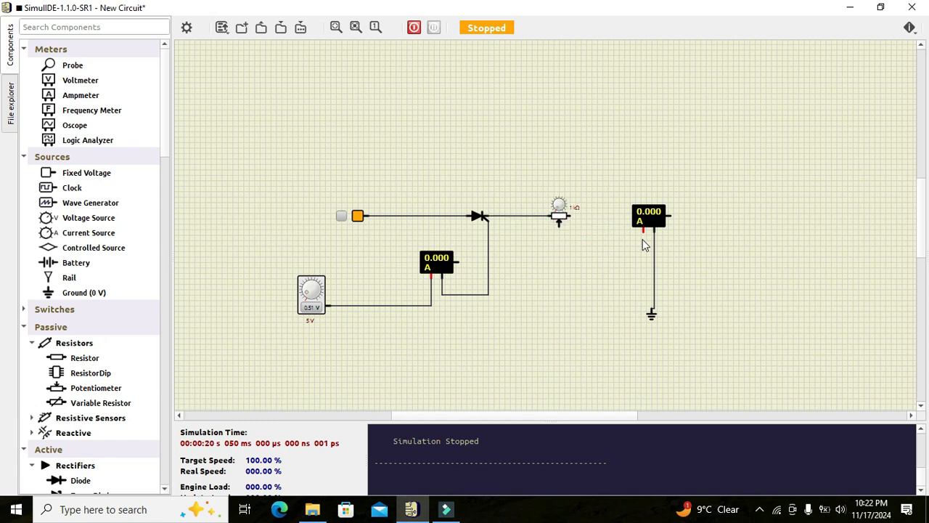
pyautogui.click(599, 256)
pyautogui.click(560, 224)
# - Run the simulation, trigger the SCR with a gate voltage of 2.50 V, and return the gate voltage to 0.00 V
pyautogui.click(414, 28)
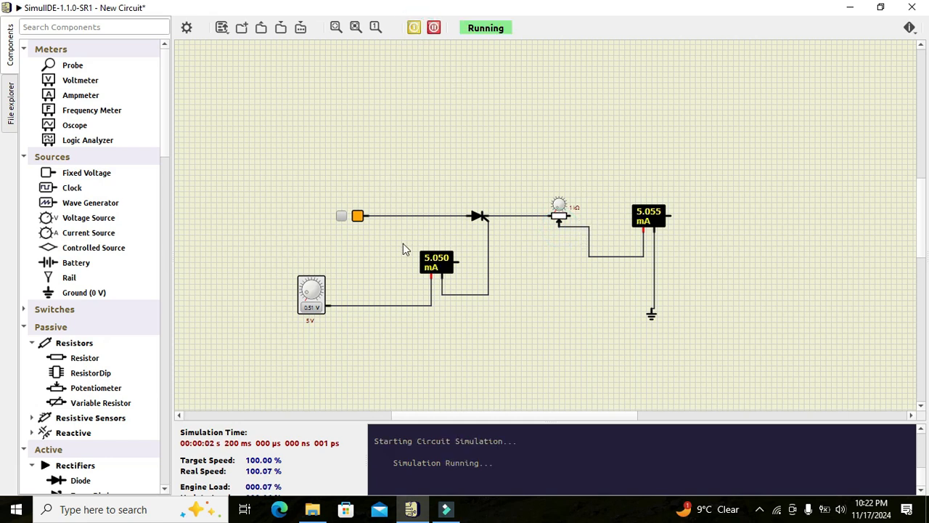
pyautogui.click(313, 288)
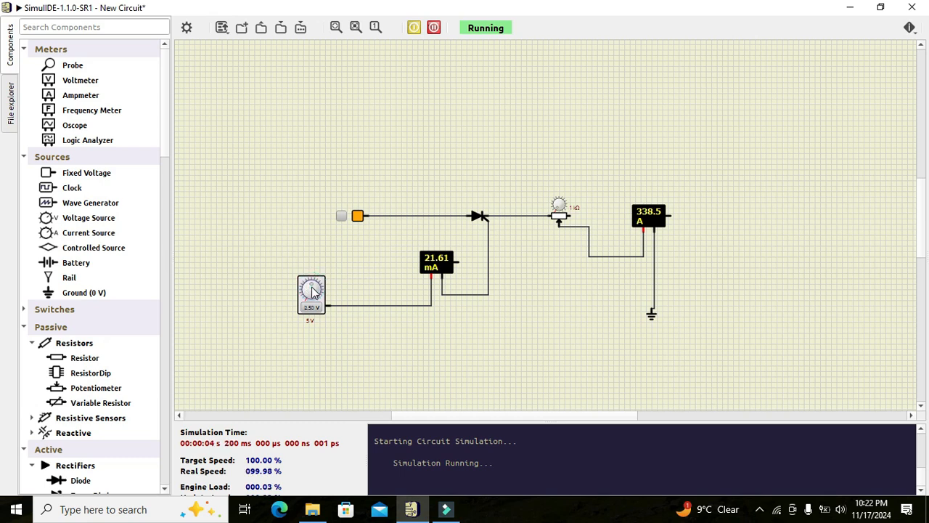
pyautogui.click(313, 296)
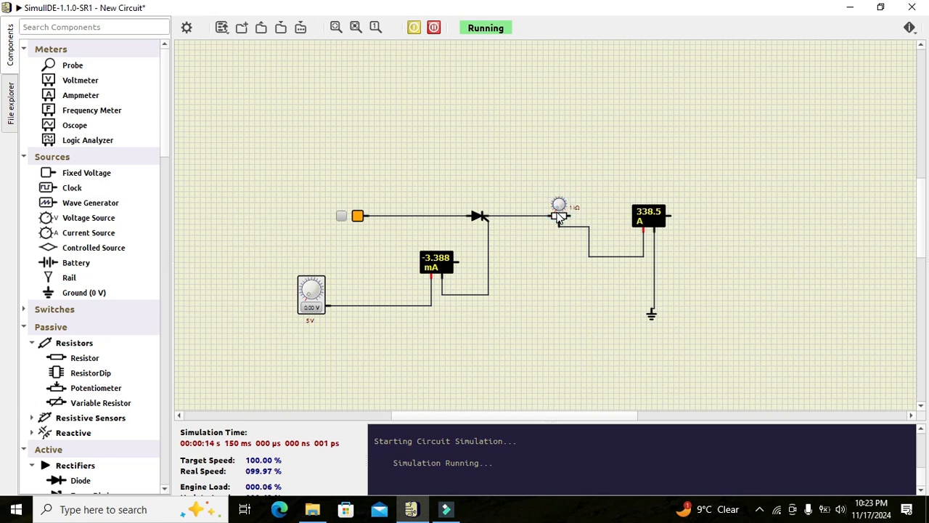
# - Vary the potentiometer up and down with the gate voltage at 0.00 V to change the load current, and stop the simulation
pyautogui.moveTo(558, 213); pyautogui.dragTo(559, 213)
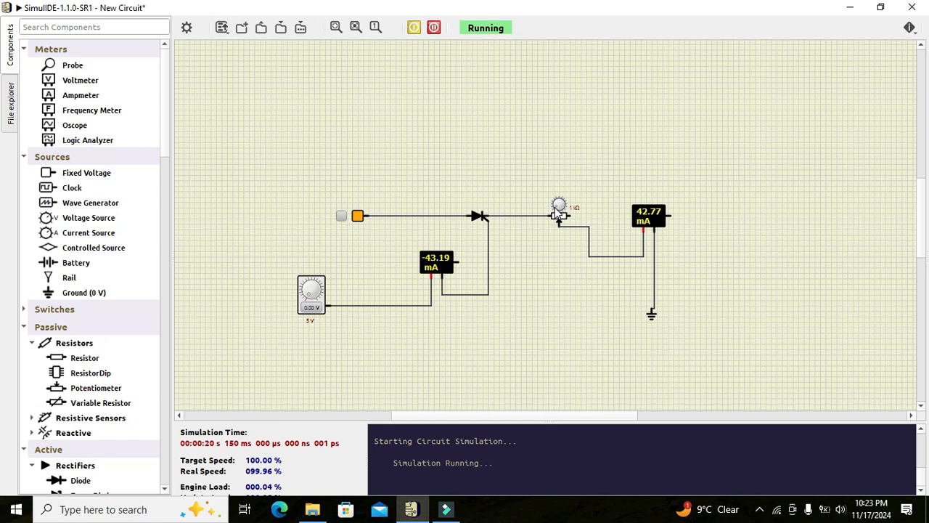
pyautogui.moveTo(558, 212); pyautogui.dragTo(557, 211)
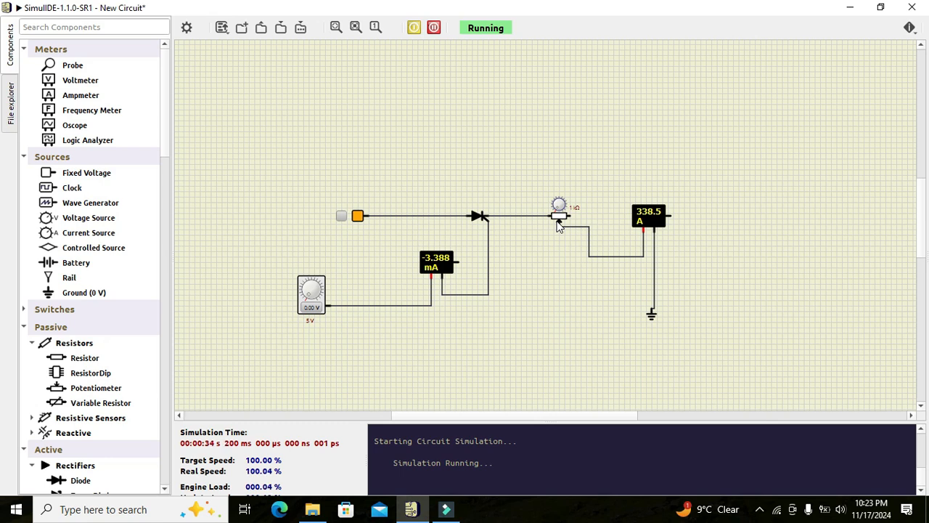
pyautogui.moveTo(556, 212)
pyautogui.mouseDown()
pyautogui.moveTo(547, 196)
pyautogui.moveTo(559, 195)
pyautogui.mouseUp()
pyautogui.moveTo(559, 192); pyautogui.dragTo(556, 220)
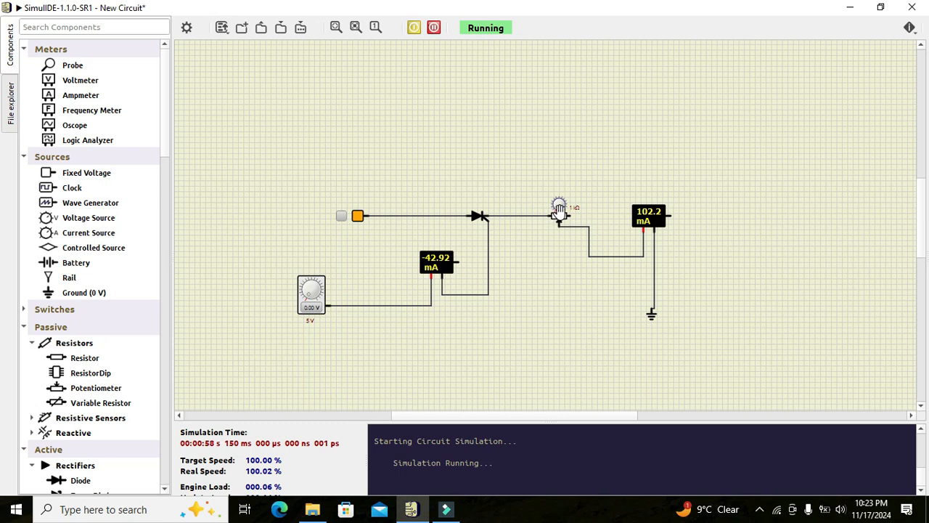
pyautogui.moveTo(559, 210); pyautogui.dragTo(559, 221)
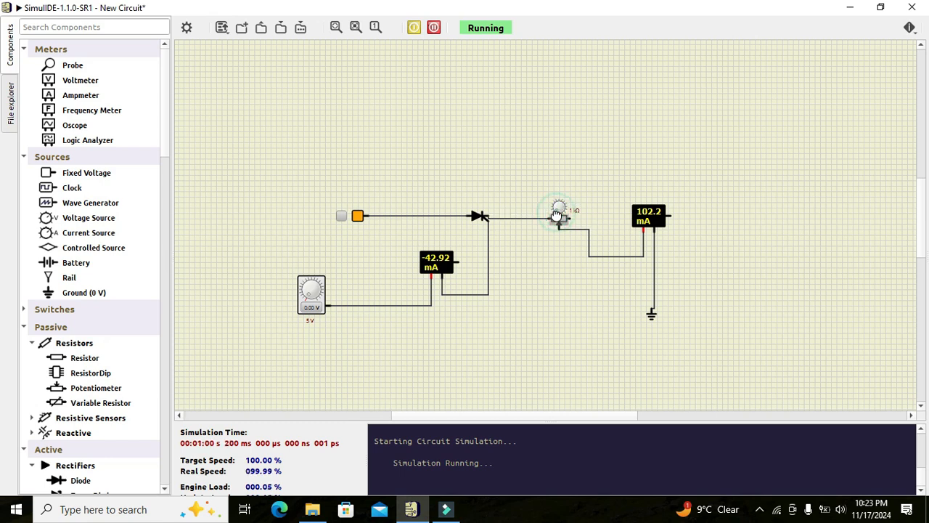
pyautogui.click(558, 209)
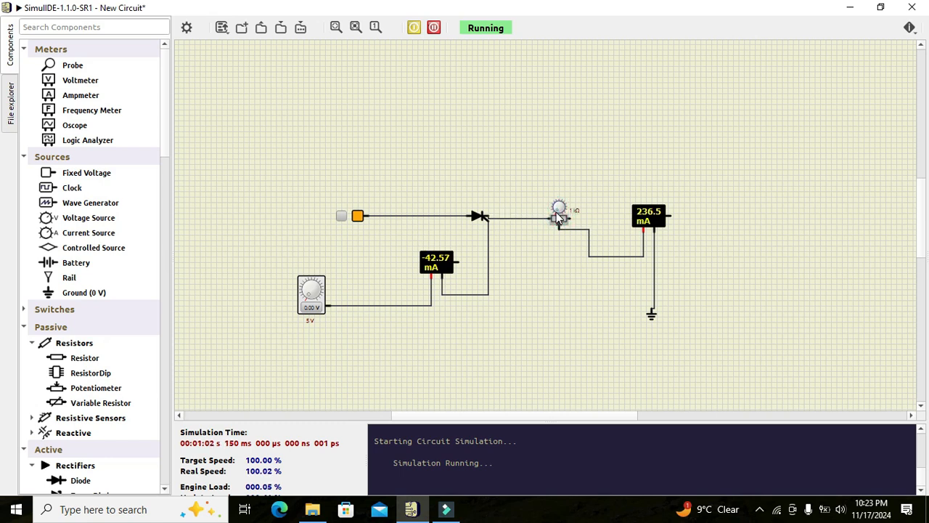
pyautogui.click(556, 208)
pyautogui.moveTo(556, 207); pyautogui.dragTo(559, 225)
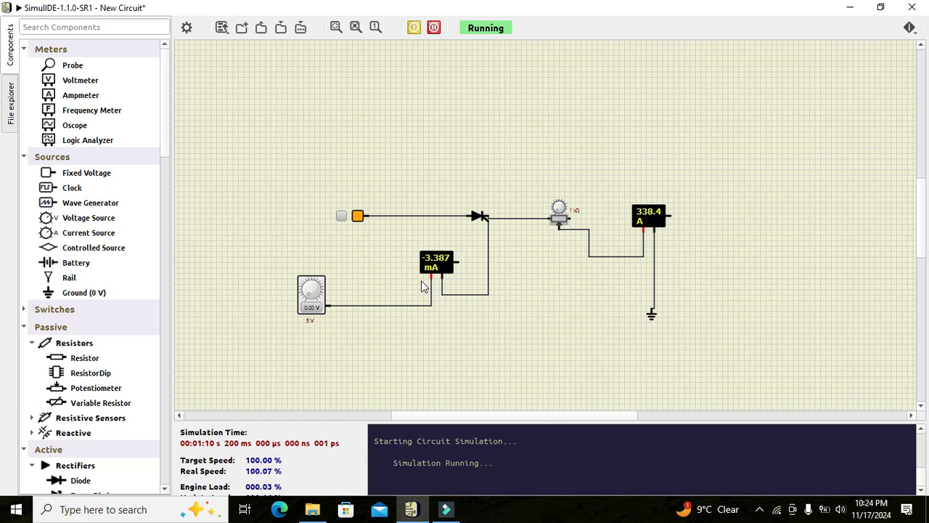
pyautogui.click(414, 28)
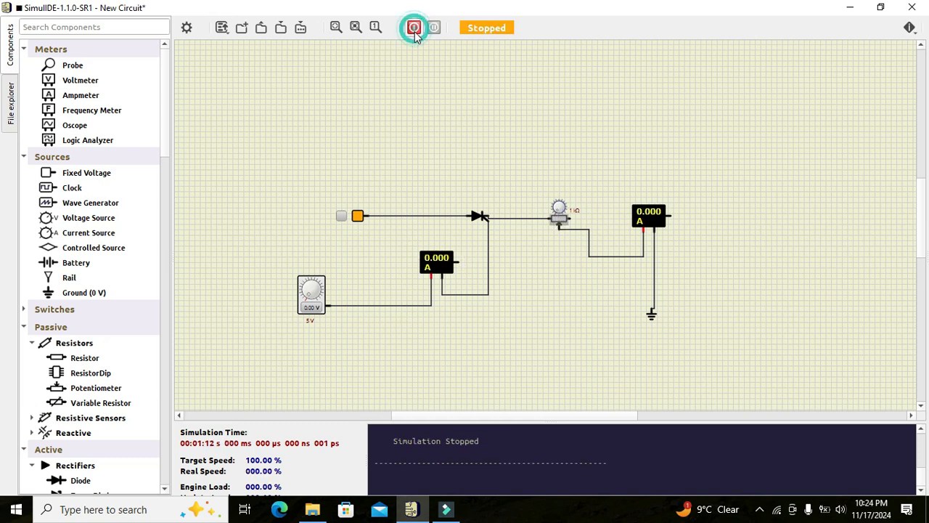
# - Restart the simulation and delete the wire between the gate voltage source and the gate ampmeter
pyautogui.click(414, 27)
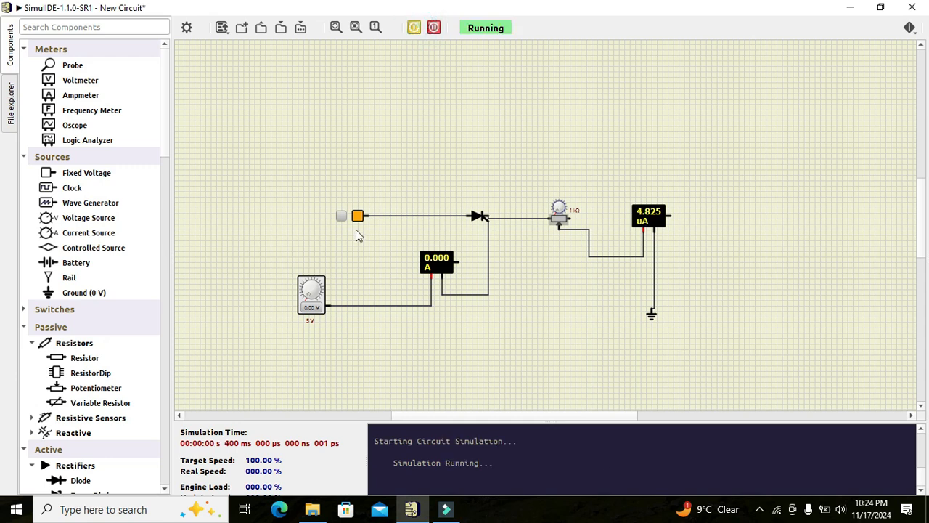
pyautogui.rightClick(383, 305)
pyautogui.click(412, 312)
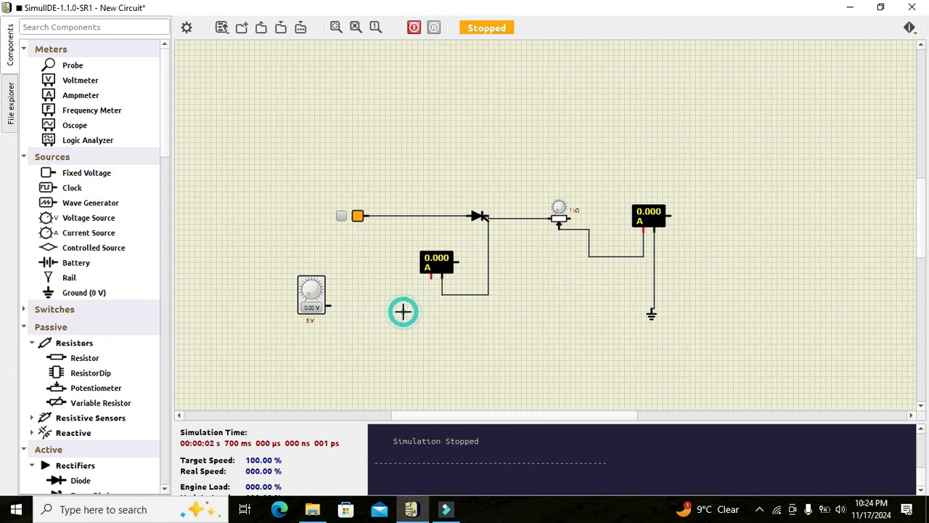
# - Find the Switch (all) component by searching for "switch" and wire it between the gate voltage source and the gate ampmeter
pyautogui.click(119, 29)
pyautogui.write('switch')
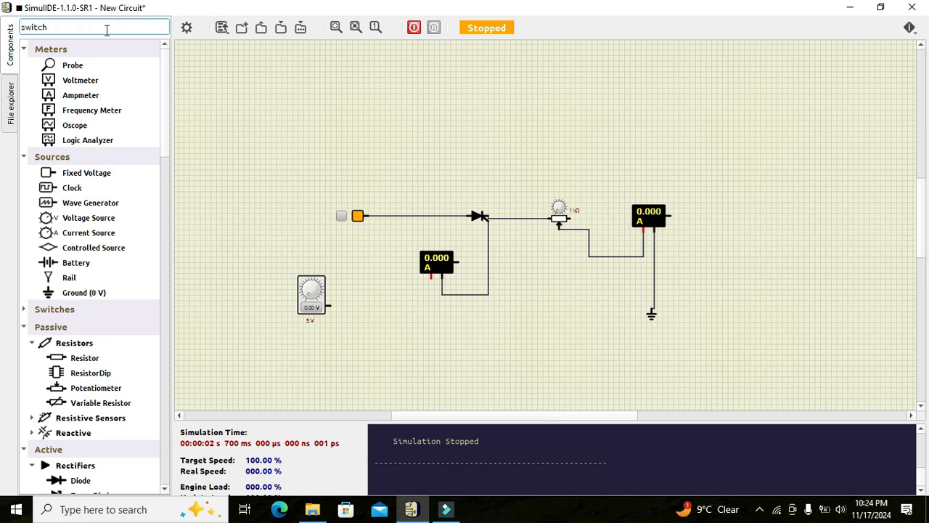
pyautogui.press('Return')
pyautogui.click(93, 74)
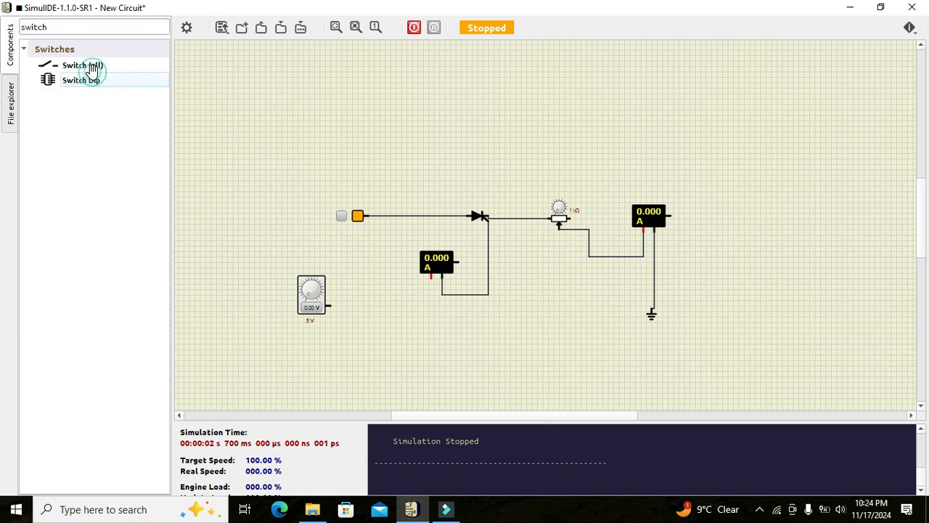
pyautogui.click(90, 66)
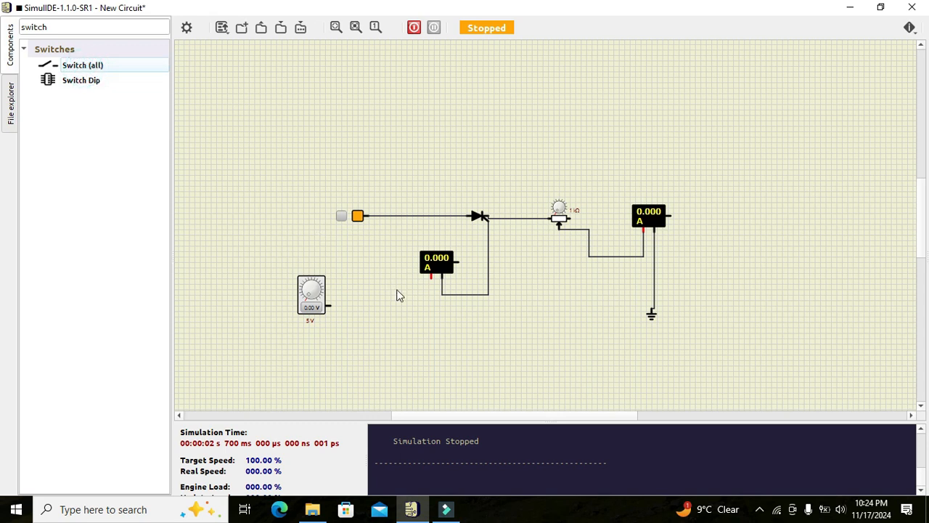
pyautogui.moveTo(97, 64); pyautogui.dragTo(394, 298)
pyautogui.click(380, 292)
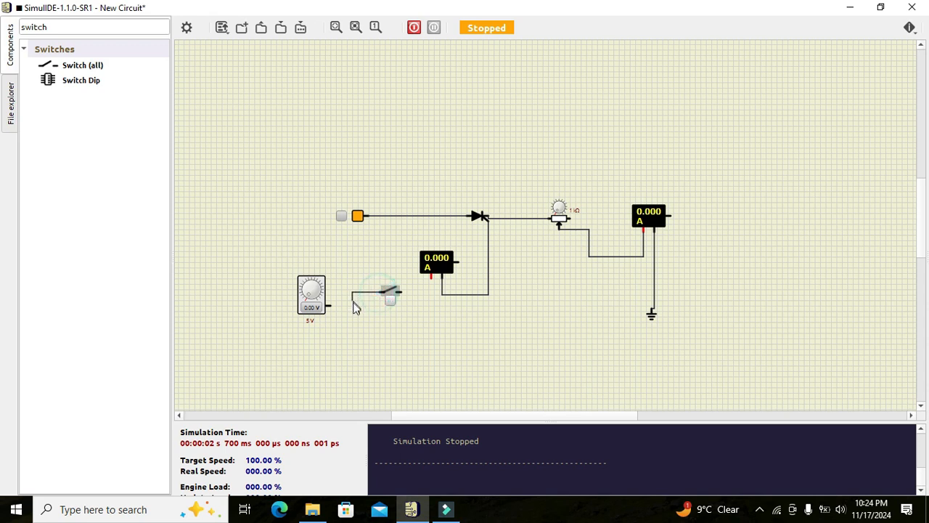
pyautogui.click(329, 305)
pyautogui.click(400, 292)
pyautogui.click(432, 279)
# - Run the simulation, raise the gate voltage to 4.75 V with the gate switch closed, and open the switch again
pyautogui.click(414, 29)
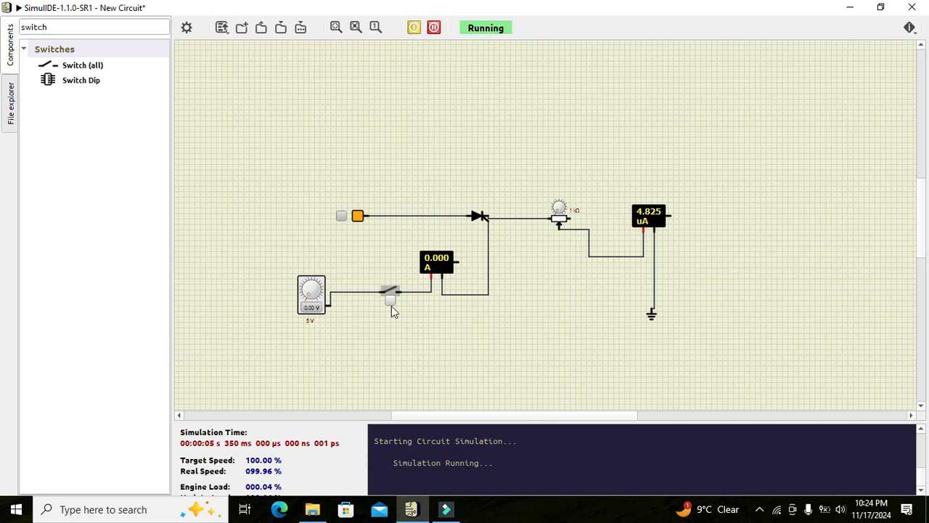
pyautogui.click(391, 301)
pyautogui.click(313, 292)
pyautogui.click(390, 305)
# - Adjust the potentiometer with the gate switch open, and close the switch to retrigger the SCR
pyautogui.click(558, 216)
pyautogui.moveTo(557, 212)
pyautogui.mouseDown()
pyautogui.moveTo(564, 210)
pyautogui.moveTo(559, 203)
pyautogui.moveTo(560, 221)
pyautogui.moveTo(553, 210)
pyautogui.mouseUp()
pyautogui.click(390, 300)
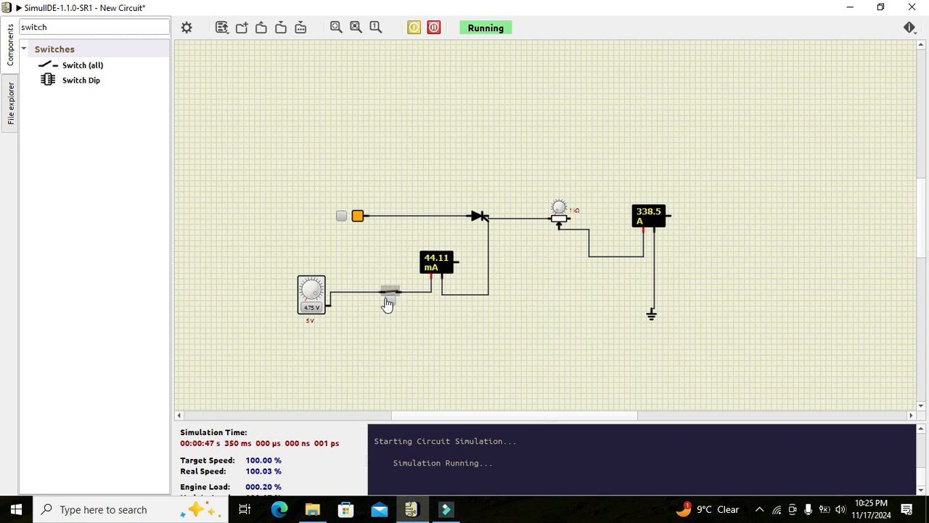